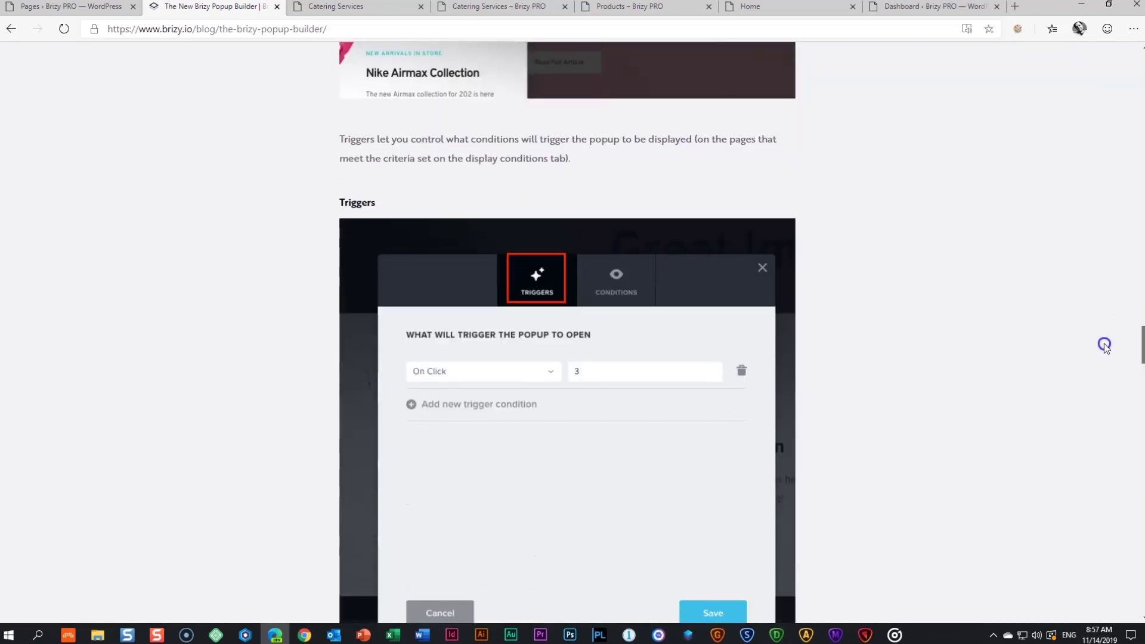
Preview Pop Up 1, Pop Up 2 and Pop Up 3 on the Catering Services preview page, closing each one after viewing.
click(502, 8)
click(596, 289)
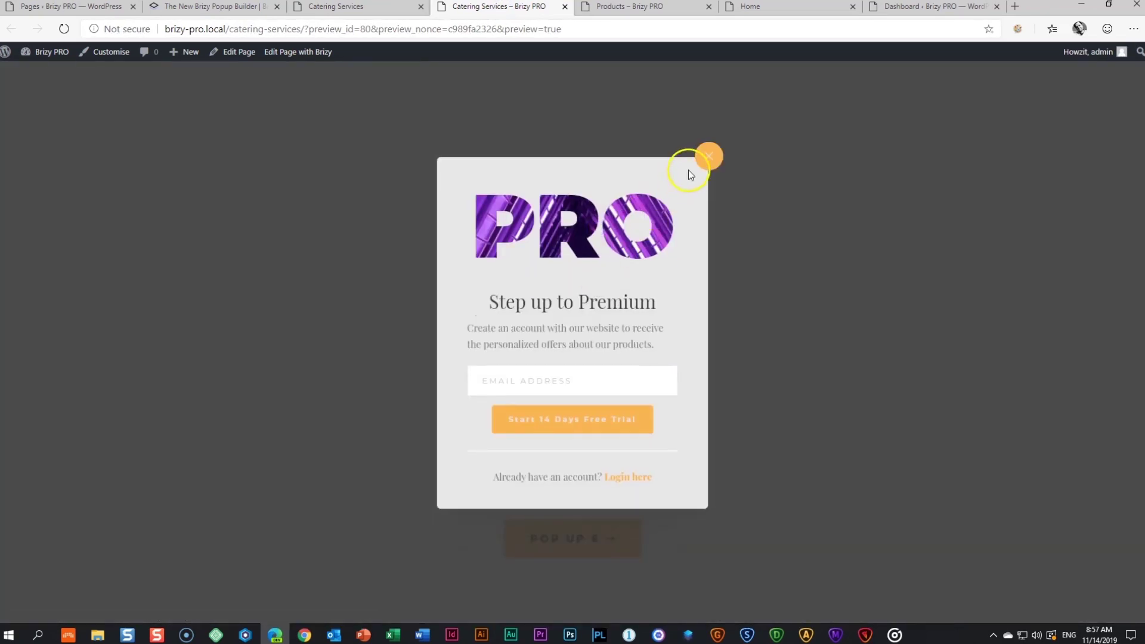
click(710, 158)
click(581, 349)
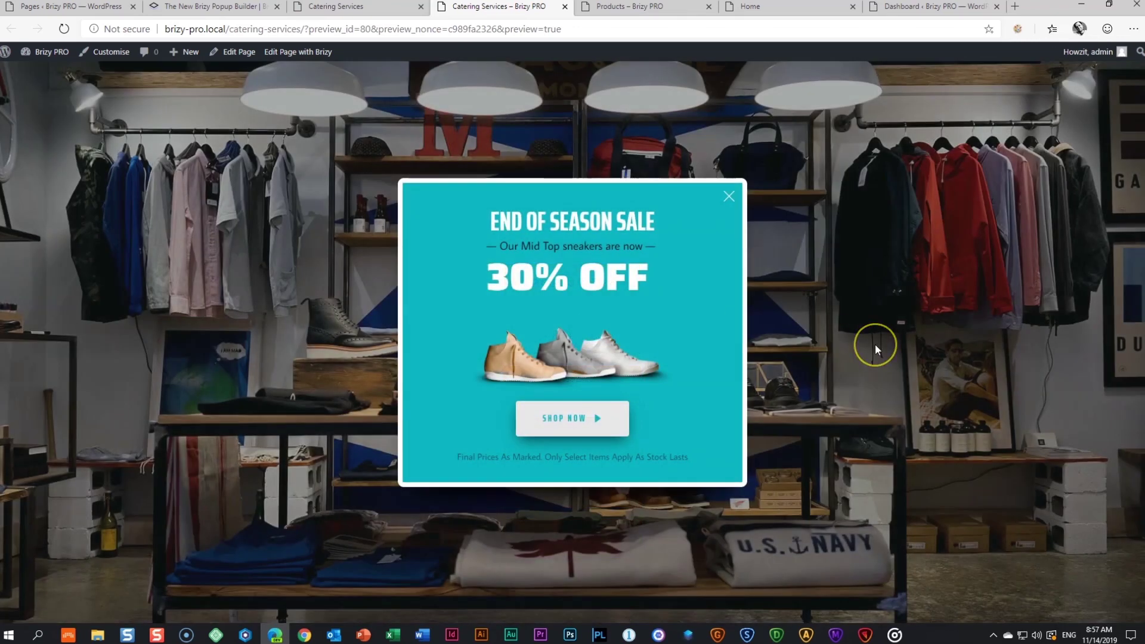
click(731, 197)
click(588, 393)
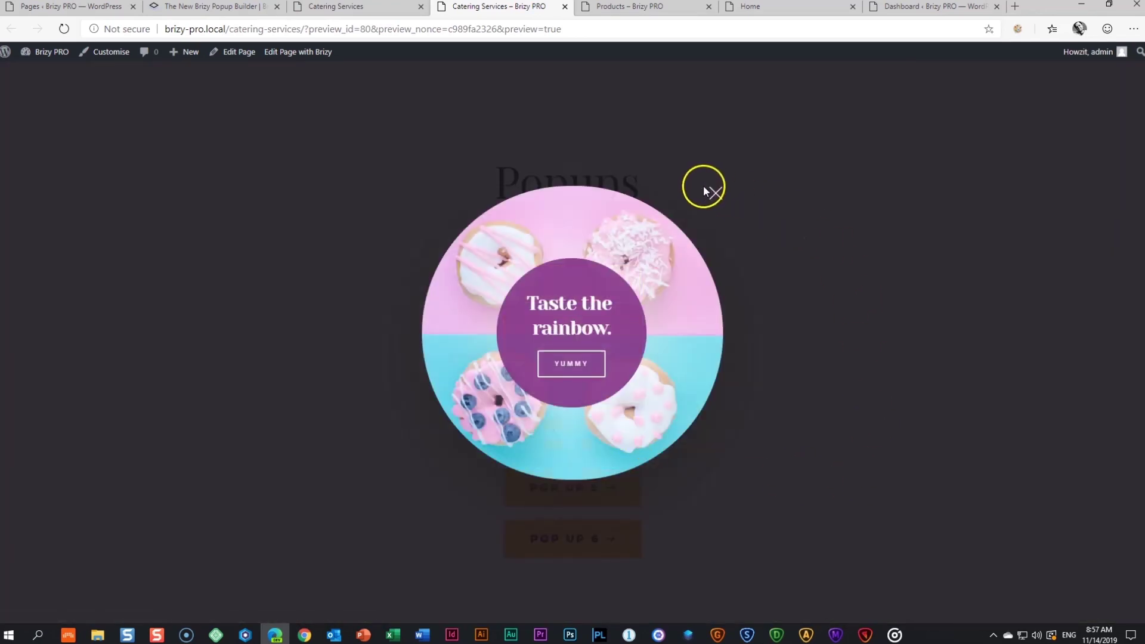
click(716, 194)
Open Pop Up 4, play its video in full screen, pause it, and close the popup.
click(603, 439)
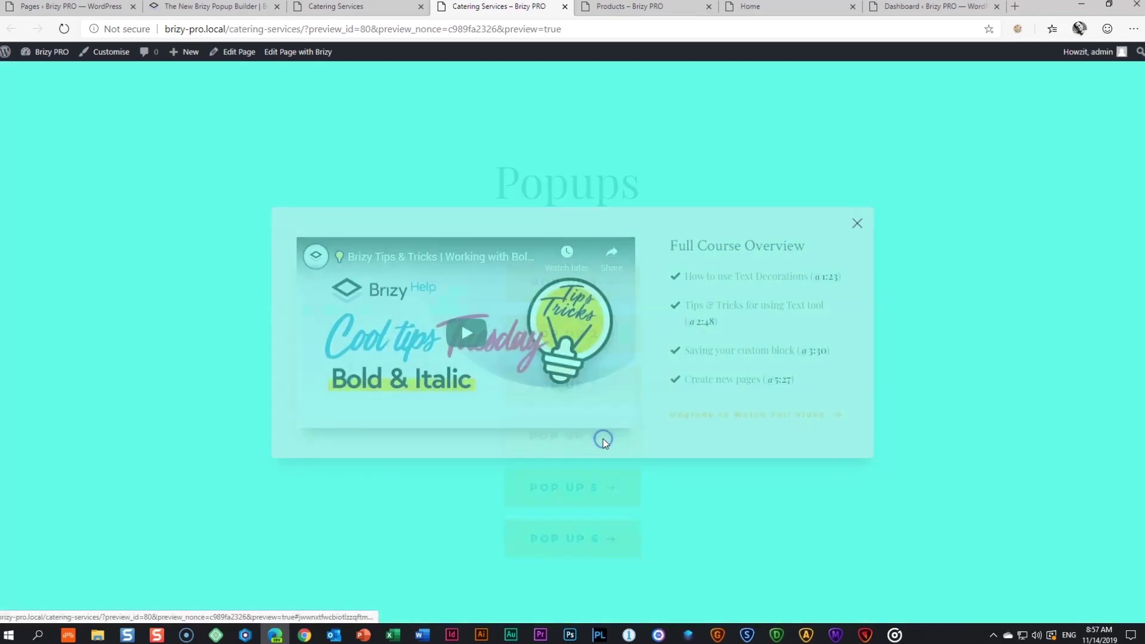
click(462, 325)
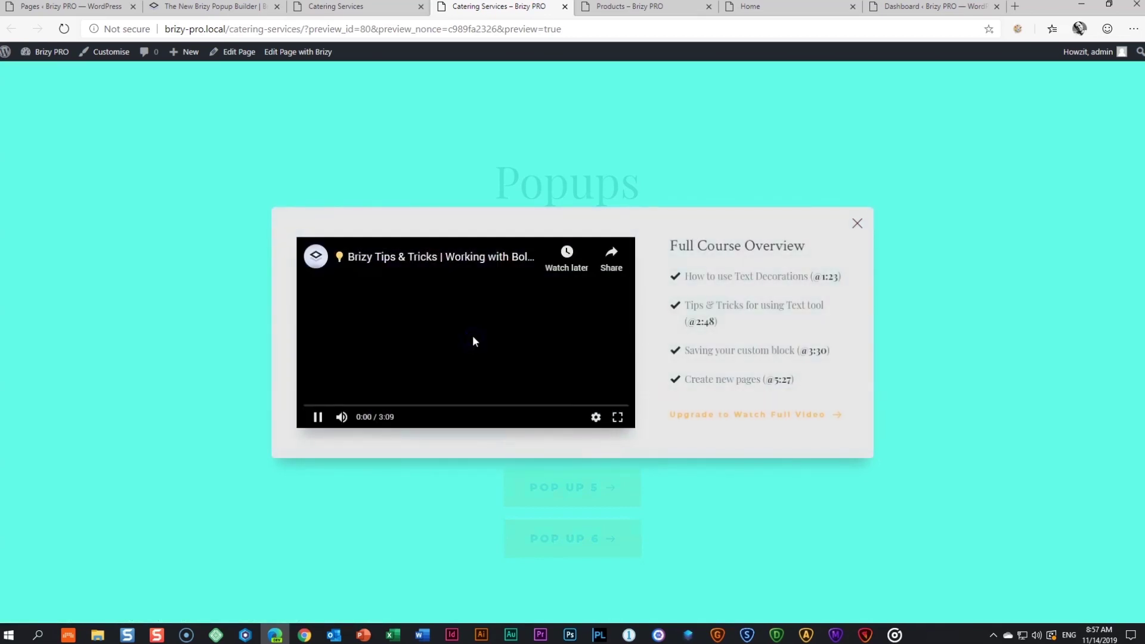
click(618, 419)
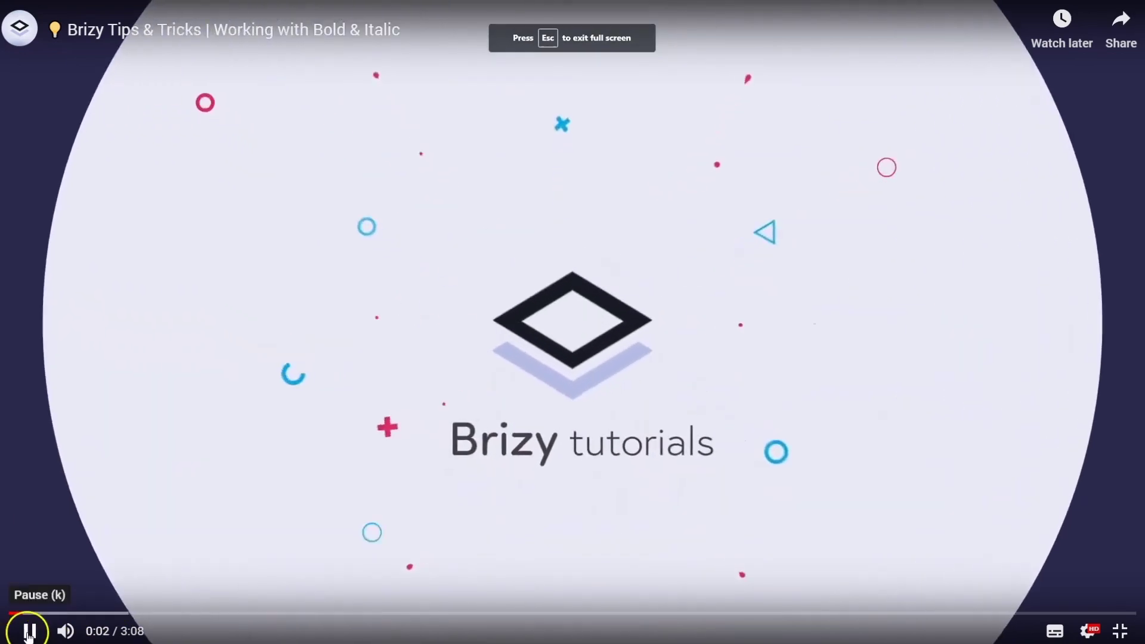
click(28, 632)
click(1120, 632)
click(907, 476)
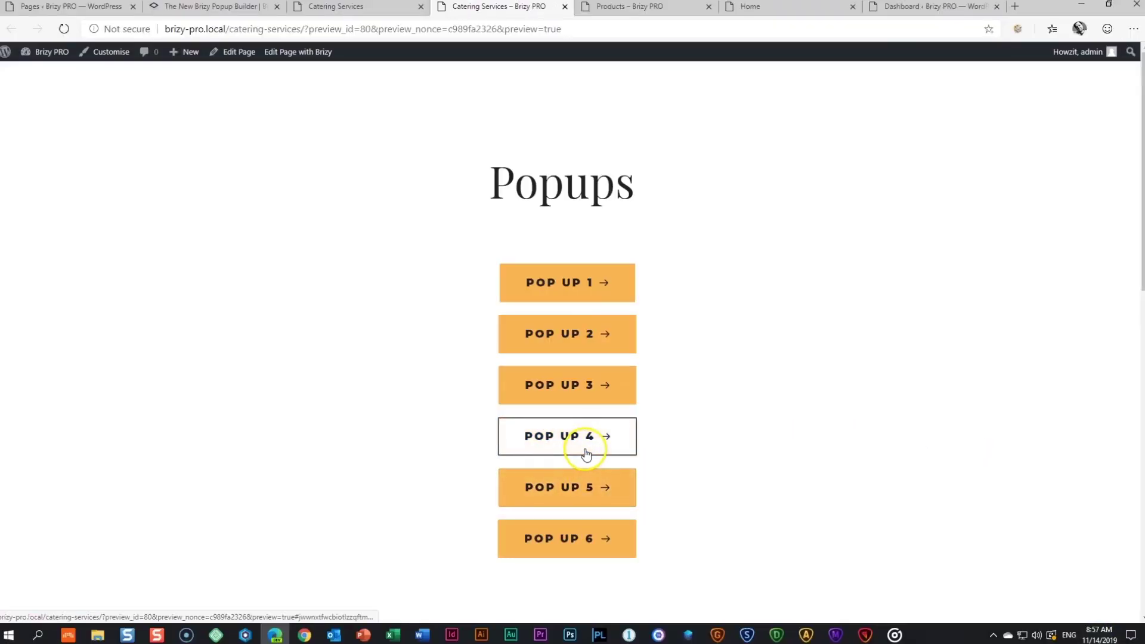
Preview the Pop Up 5 countdown offer and the Pop Up 6 podcast popup, closing each one after viewing.
click(582, 477)
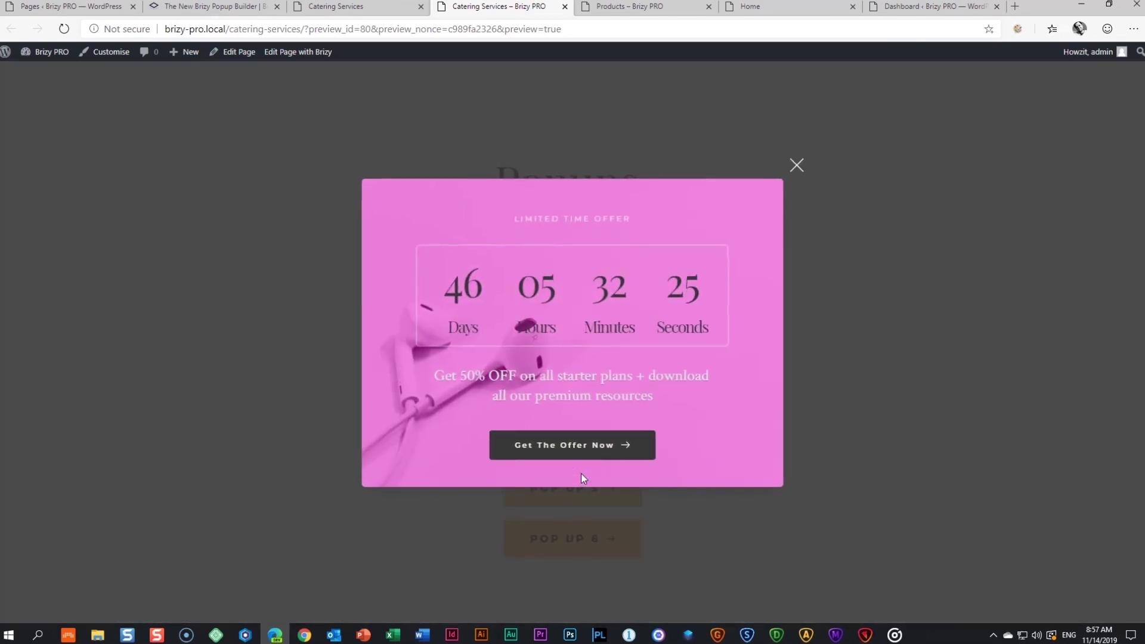
click(759, 278)
click(799, 165)
click(572, 546)
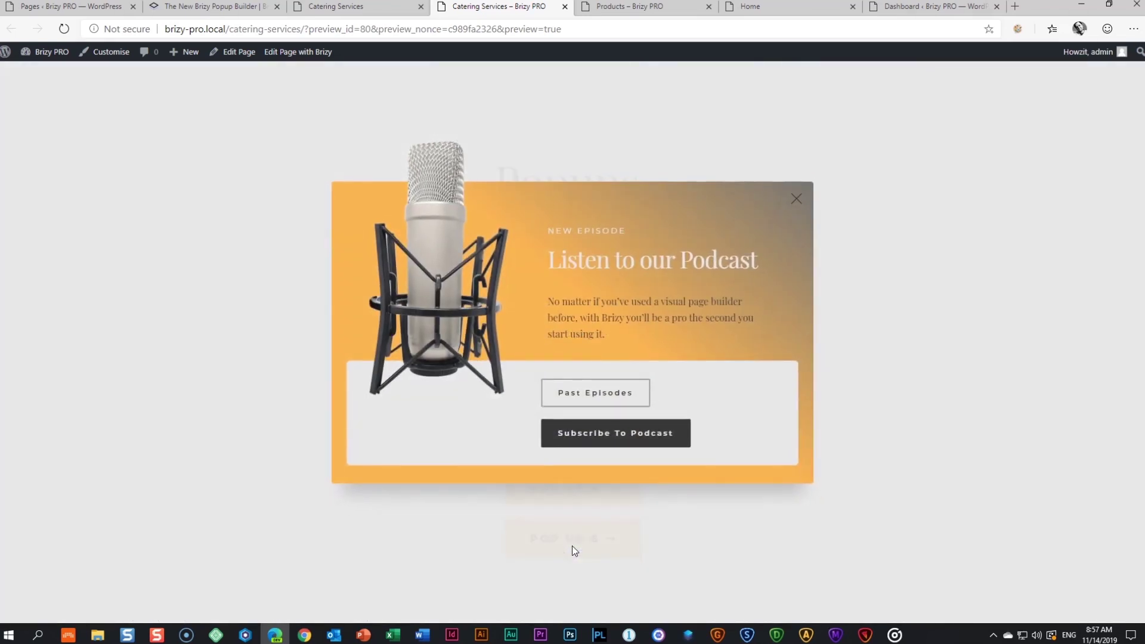
click(796, 199)
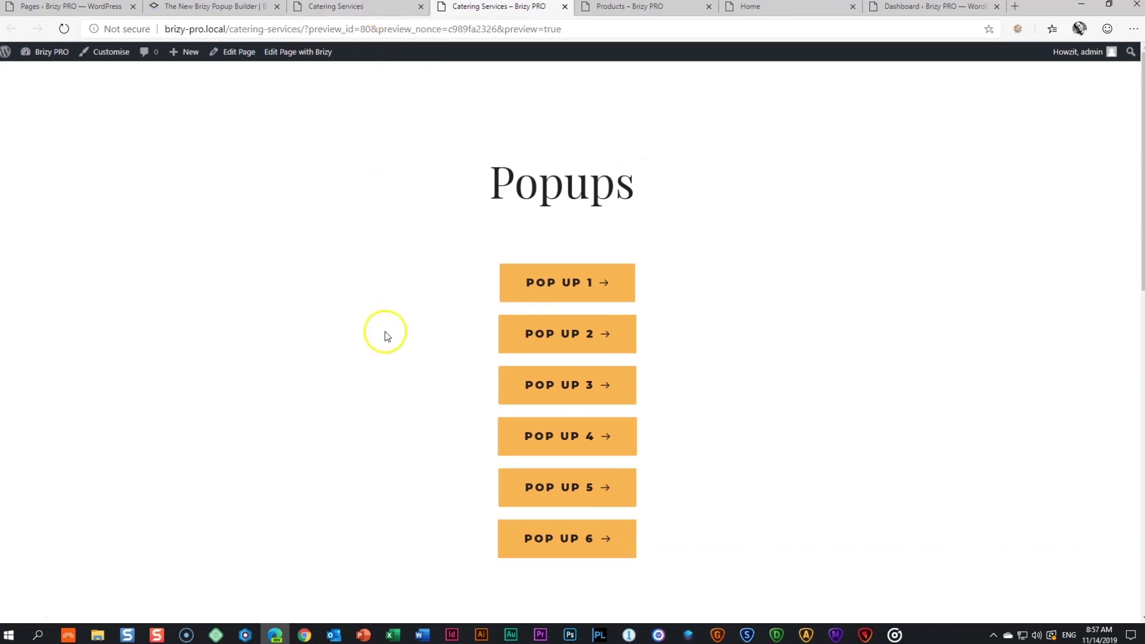
Preview the popup triggered by the Read More link in the fitness section twice, closing it each time.
scroll(388, 337, down, 3)
scroll(393, 344, down, 5)
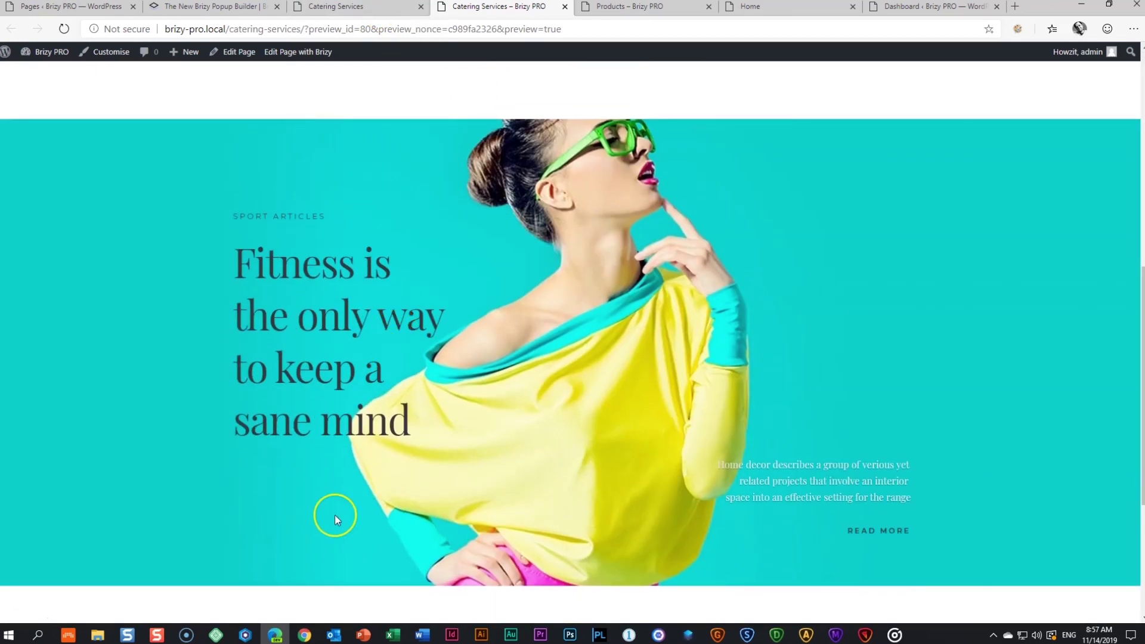
click(886, 531)
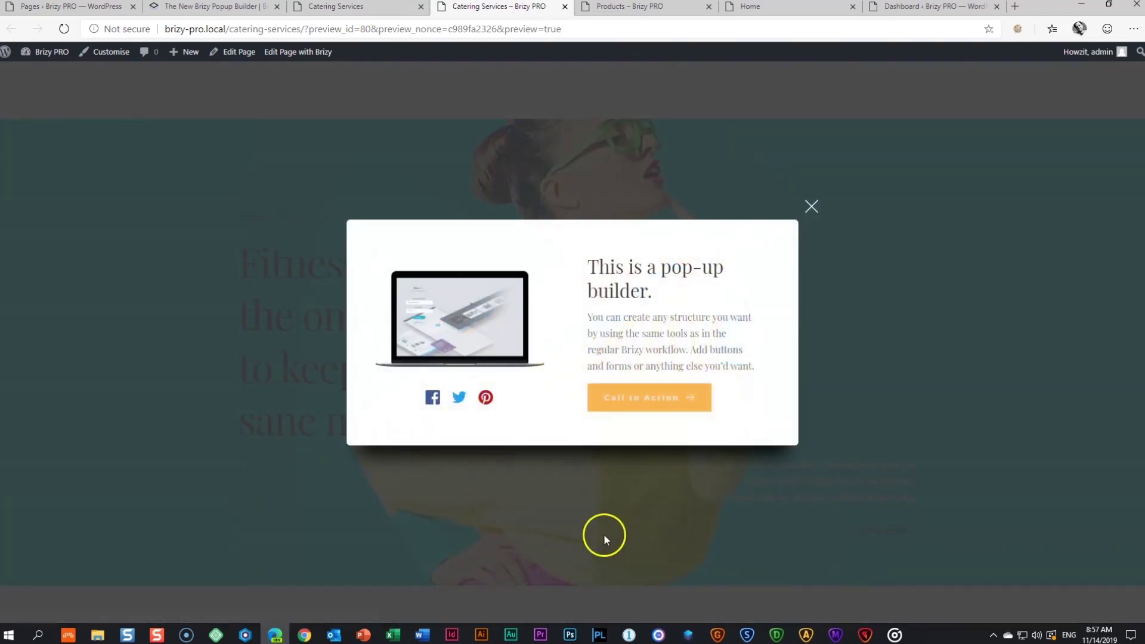
click(812, 208)
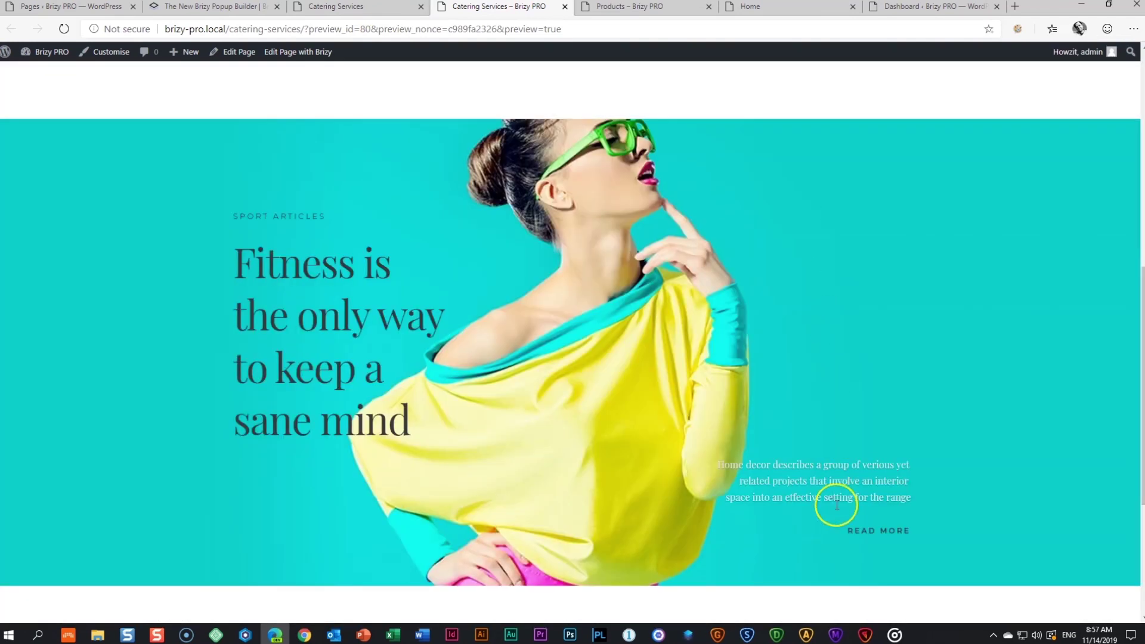
click(864, 530)
click(812, 207)
Inspect the link settings of the fitness section's Read More button in the Catering Services page editor.
click(367, 8)
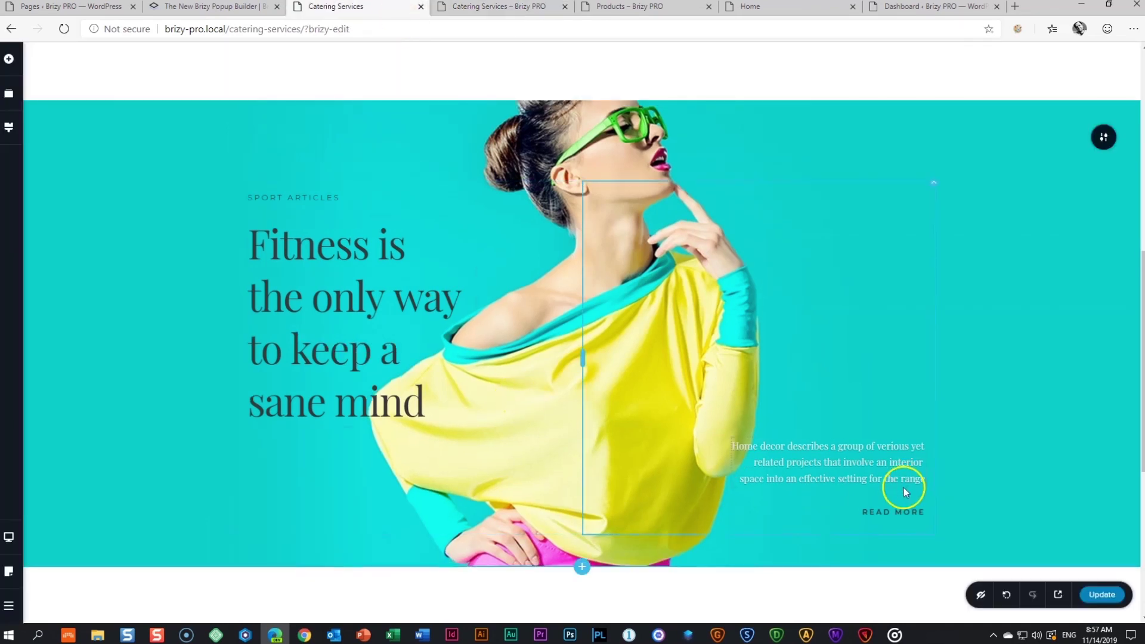
click(892, 512)
click(881, 483)
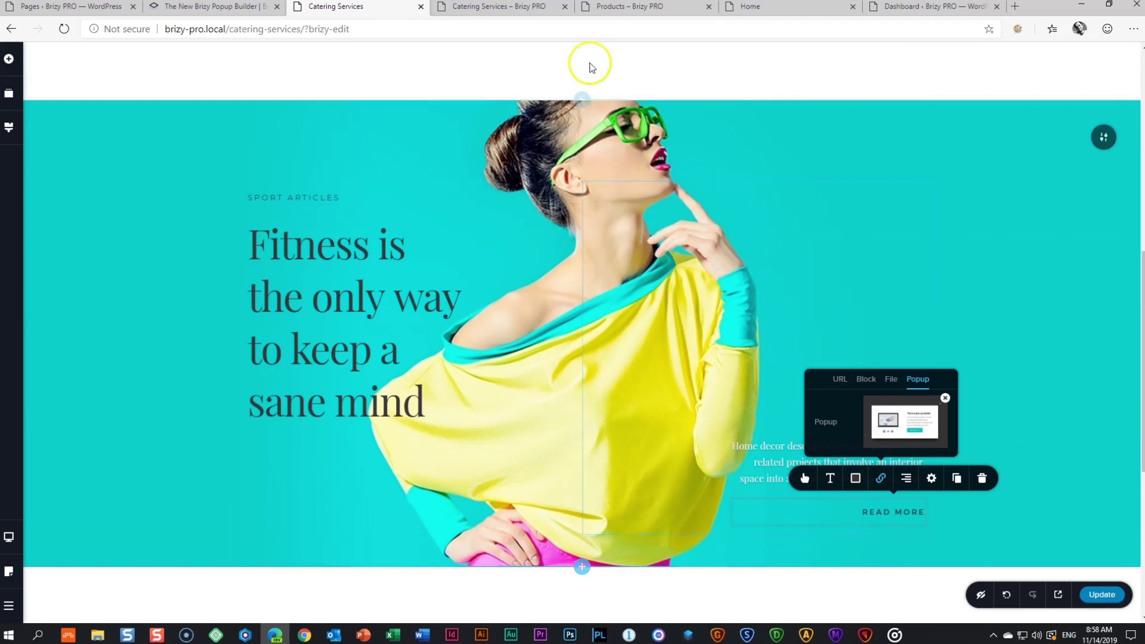
Reload the Products page repeatedly to view its automatically triggered popup over the page content.
click(631, 8)
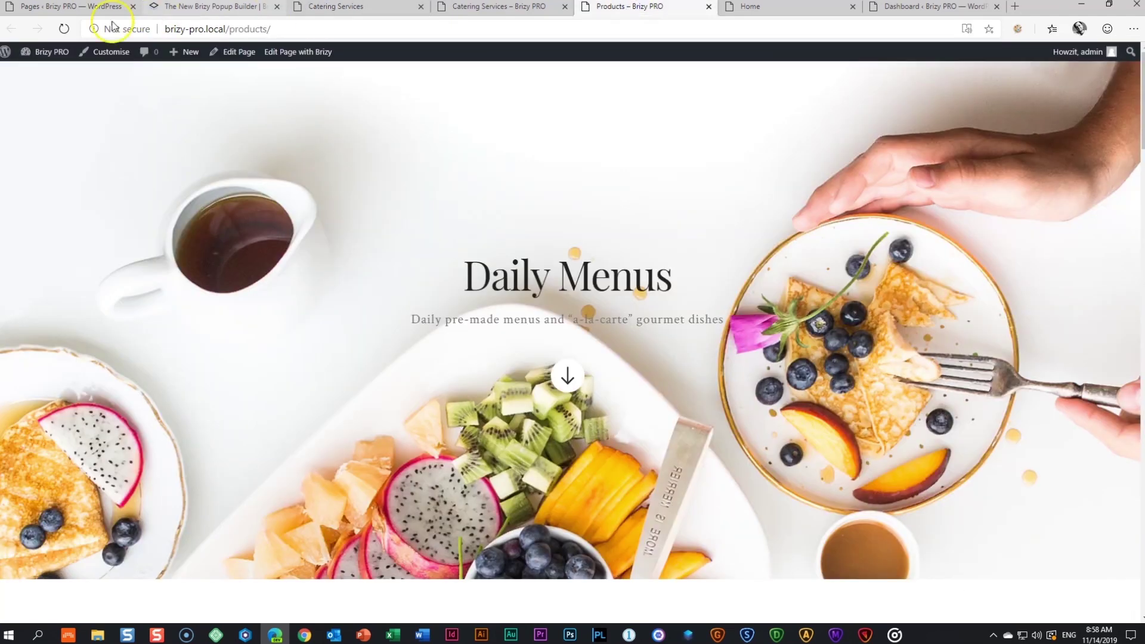
click(63, 29)
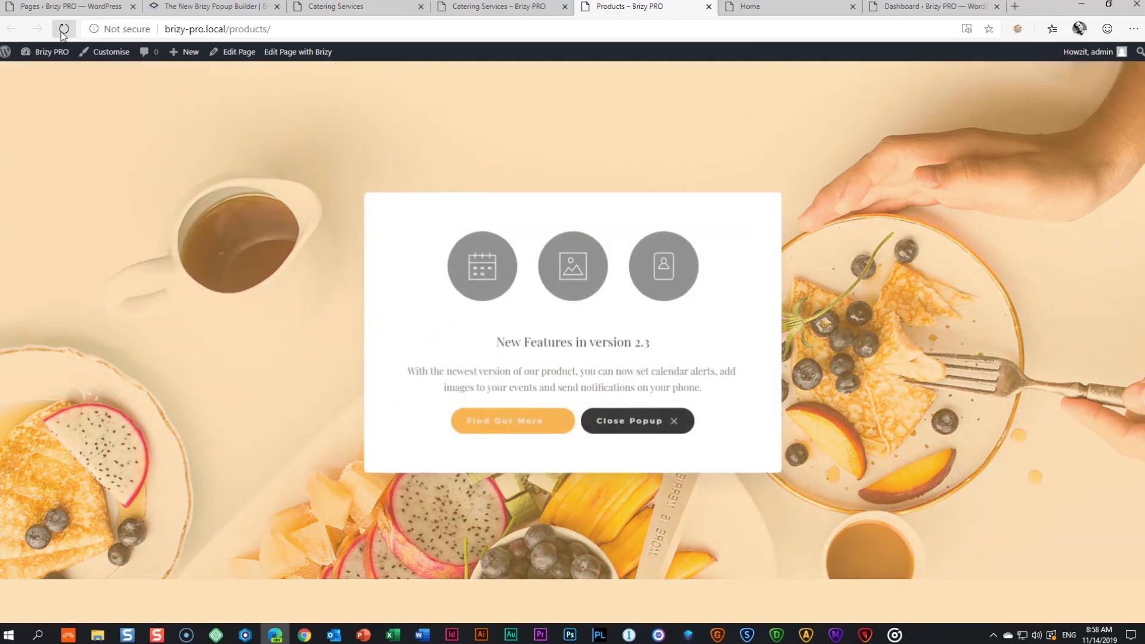
click(62, 32)
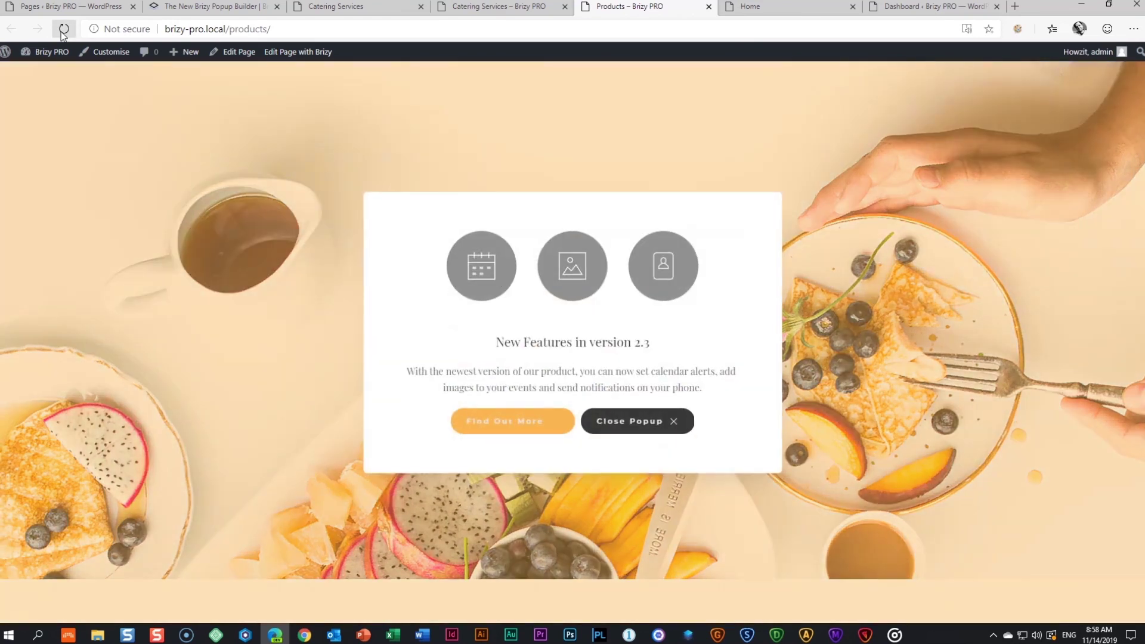
click(62, 33)
scroll(971, 275, down, 5)
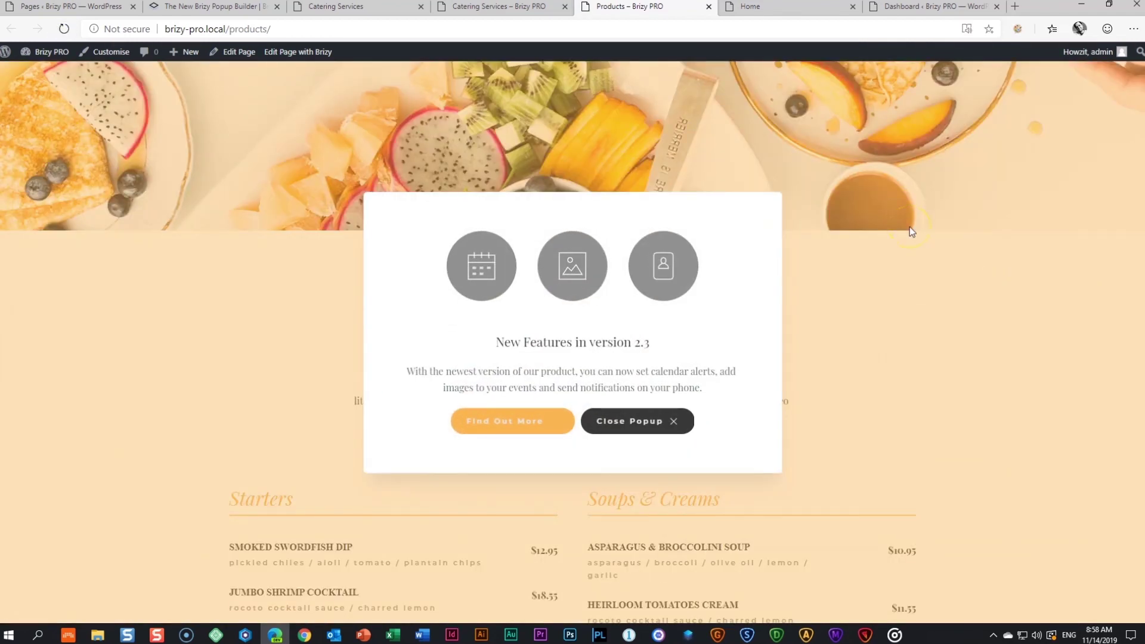
In the Home page editor, show the Popup link option of the View More button under Naturally Delicious.
click(787, 5)
scroll(805, 277, down, 15)
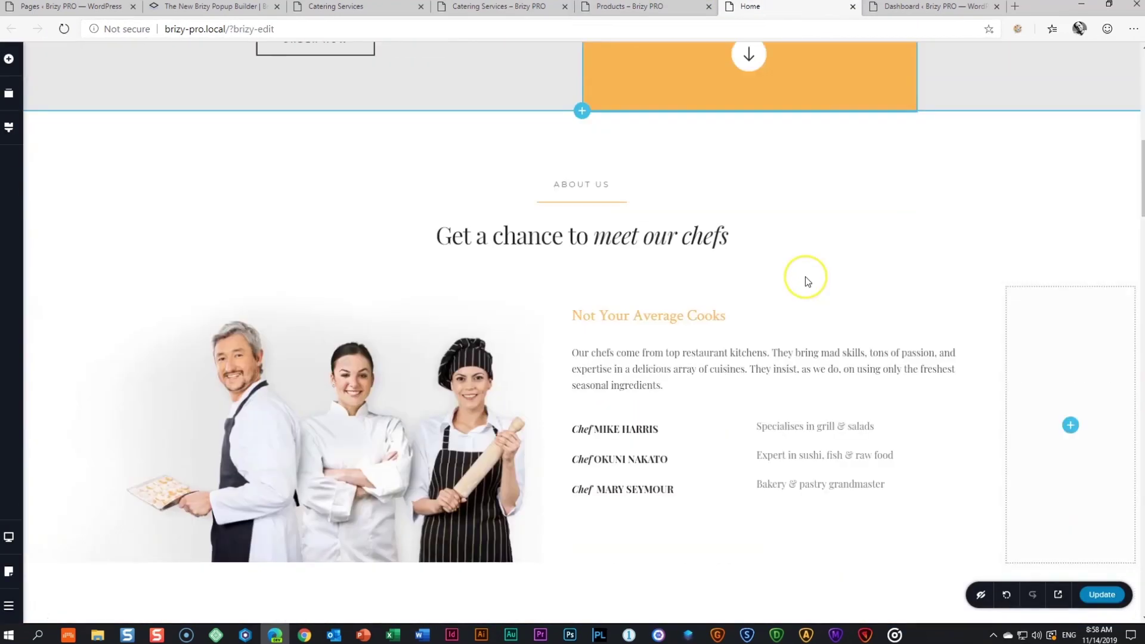
scroll(806, 282, down, 15)
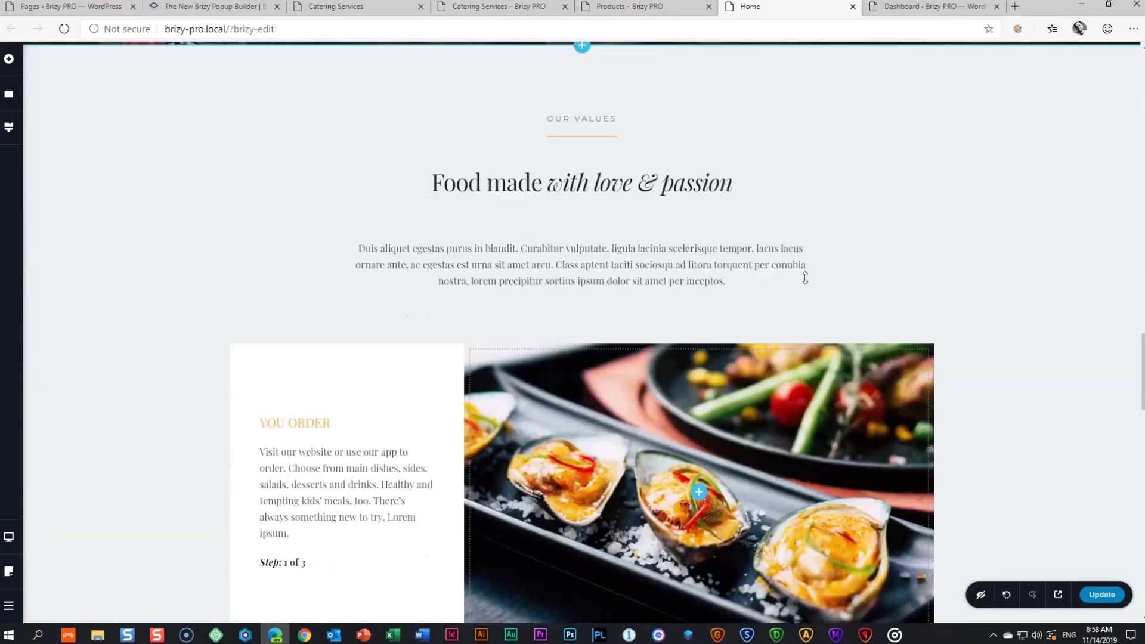
scroll(805, 278, down, 7)
scroll(806, 284, up, 3)
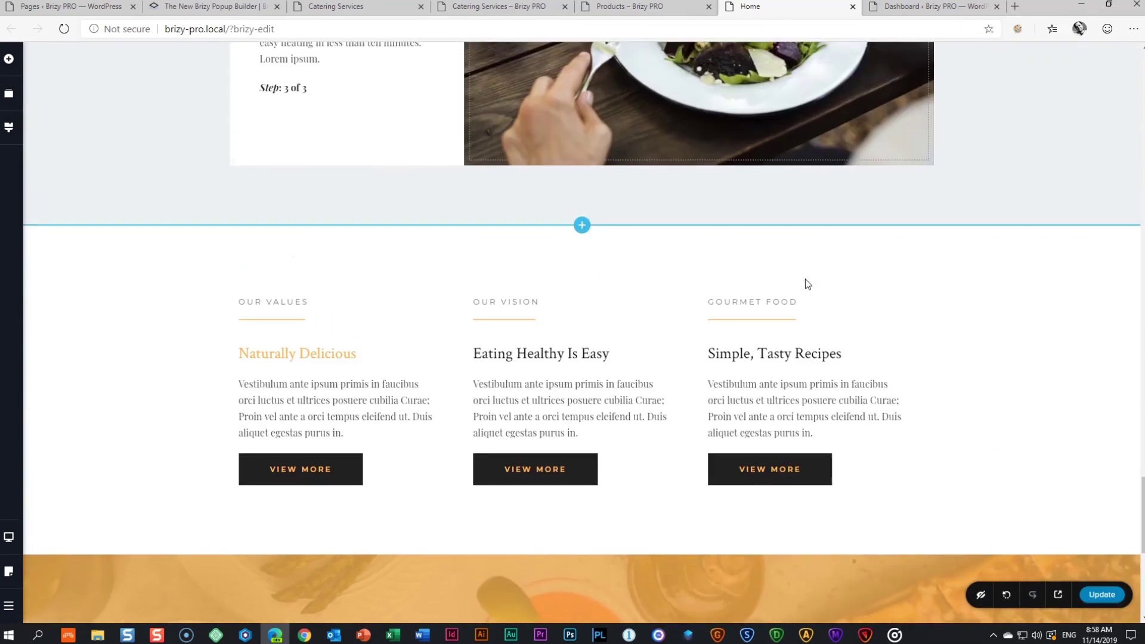
click(327, 493)
click(327, 476)
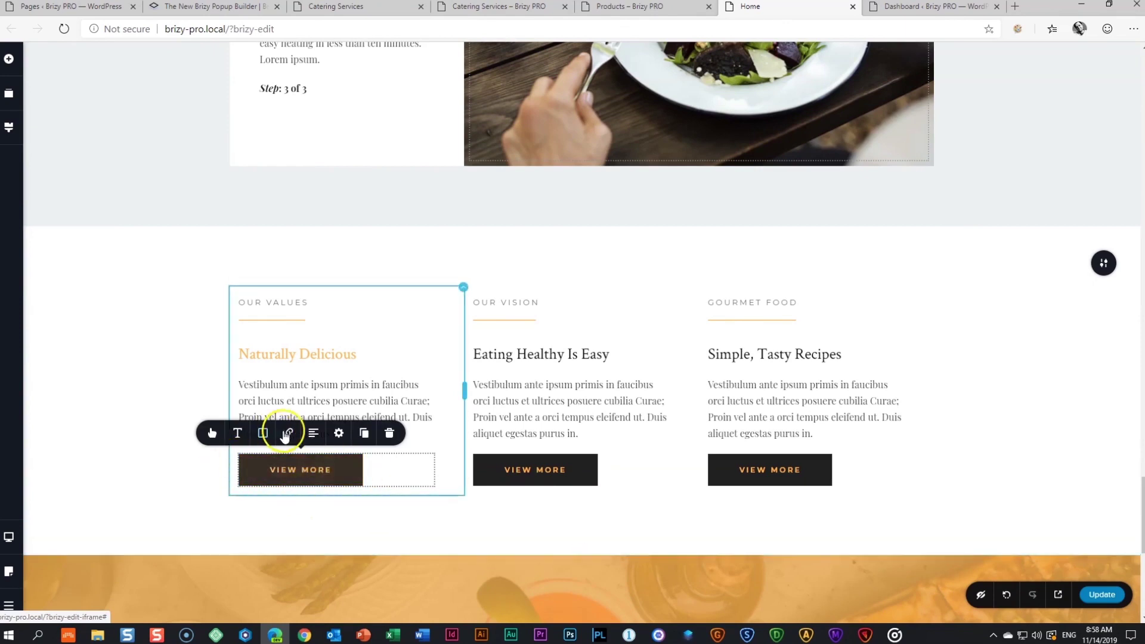
click(289, 435)
click(208, 489)
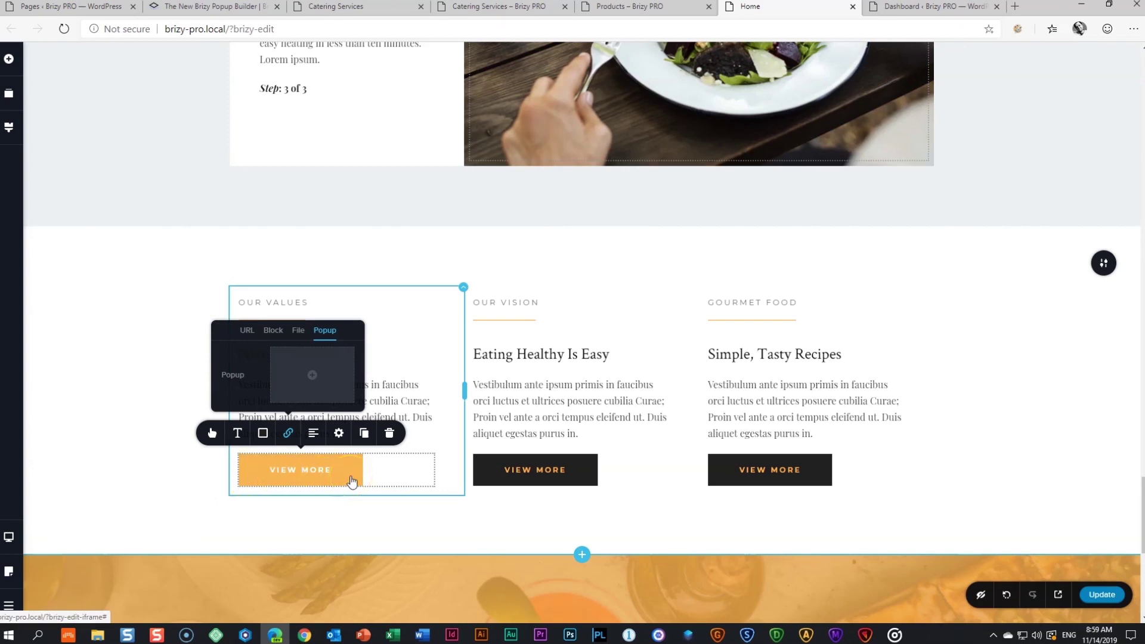
Examine the link options of the paragraph text under Naturally Delicious and close them.
click(398, 390)
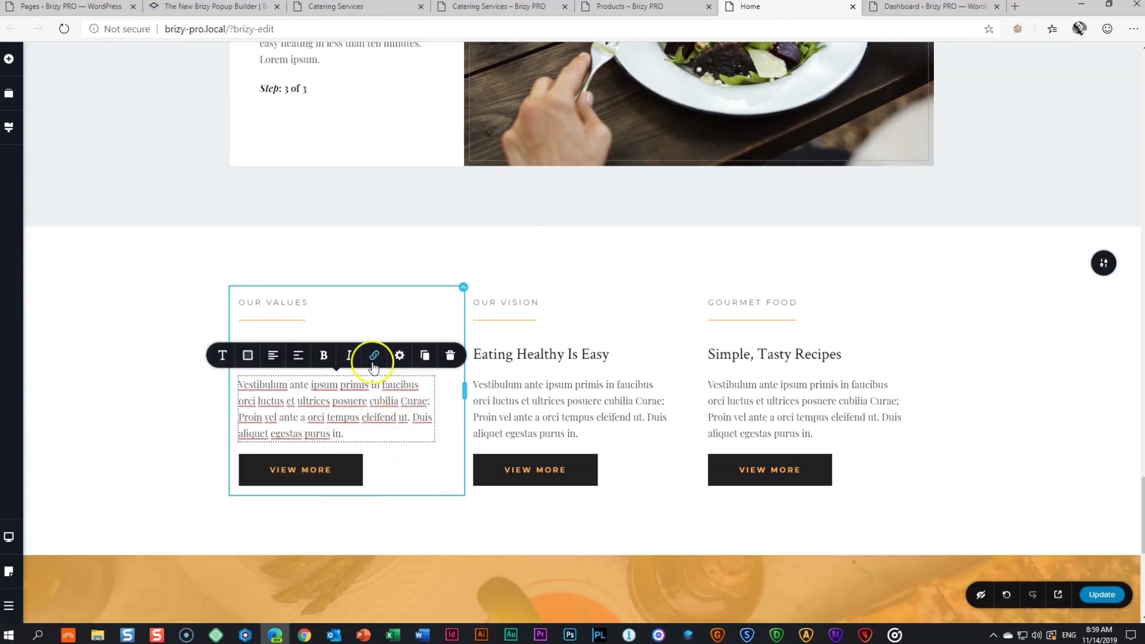
click(374, 356)
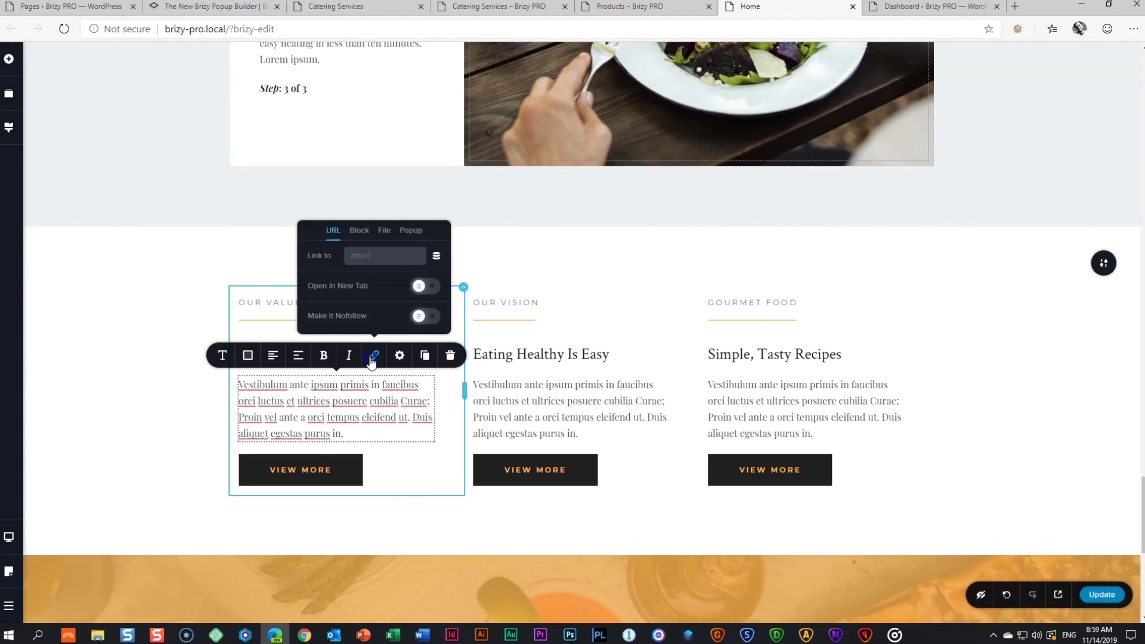
click(375, 356)
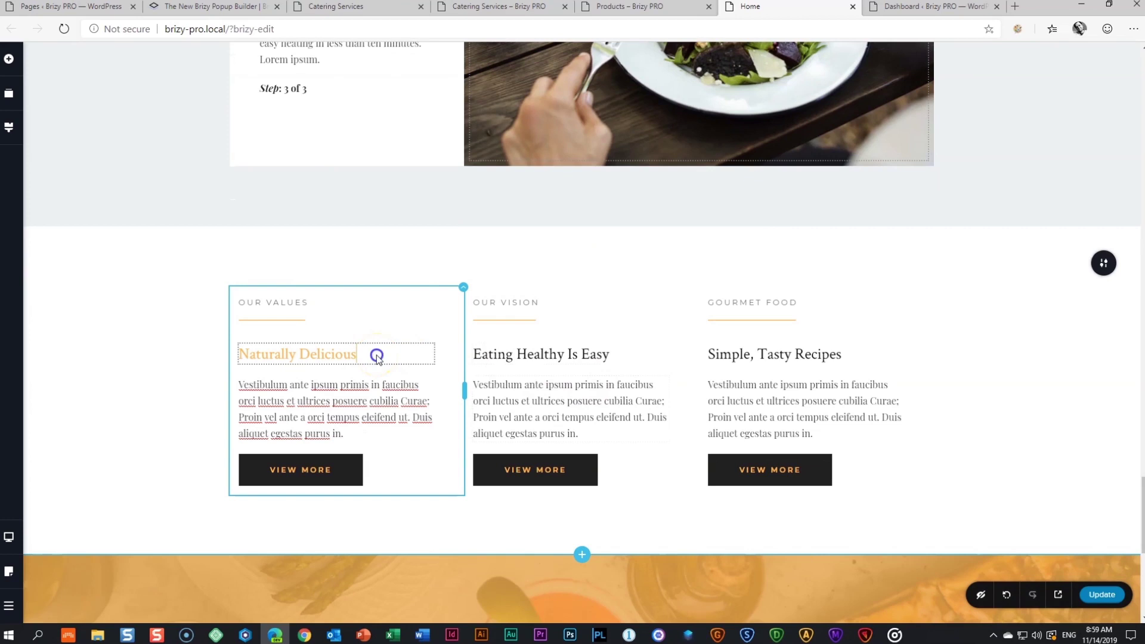
click(373, 327)
click(374, 332)
Show the Popup link option for the whole Our Values column.
click(460, 299)
click(463, 257)
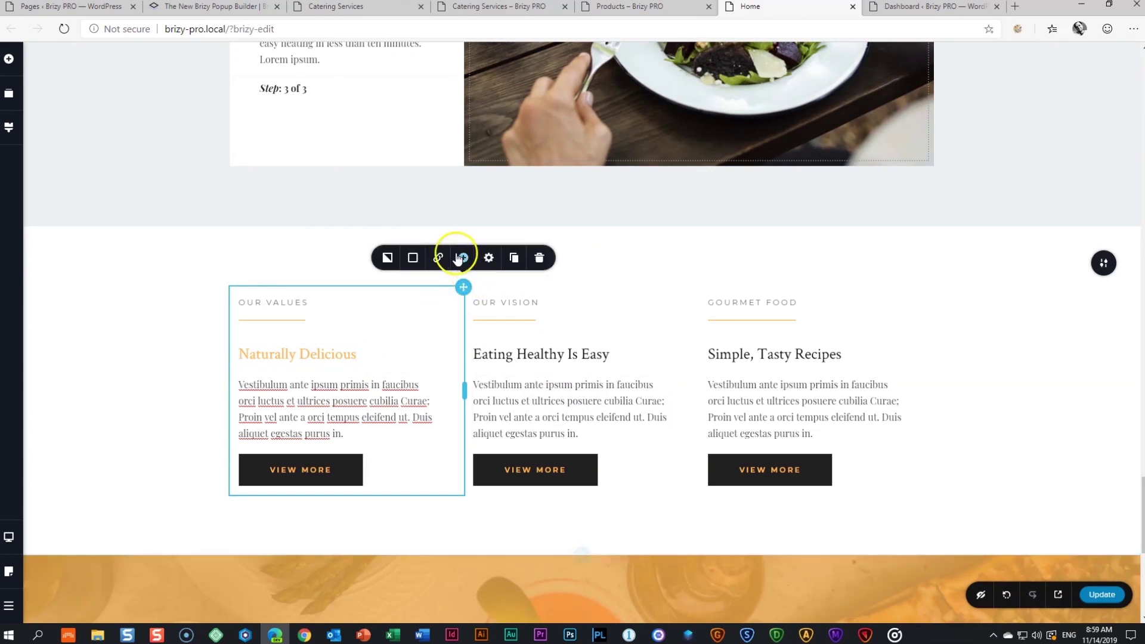
click(437, 258)
click(475, 131)
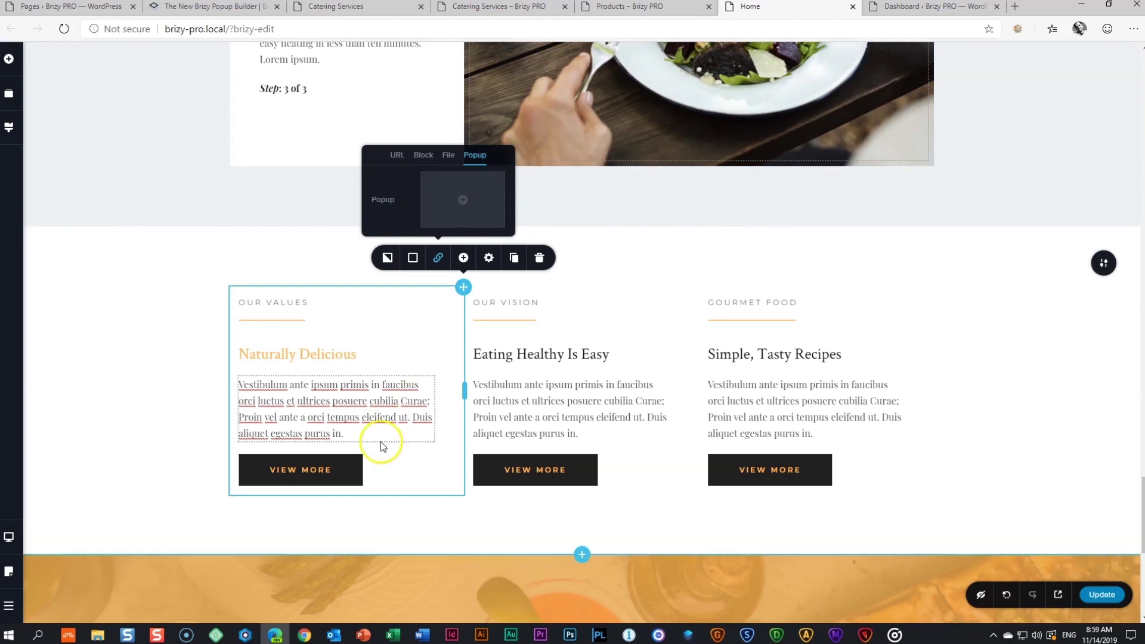
Open the popup block library for the View More button under Naturally Delicious.
click(305, 468)
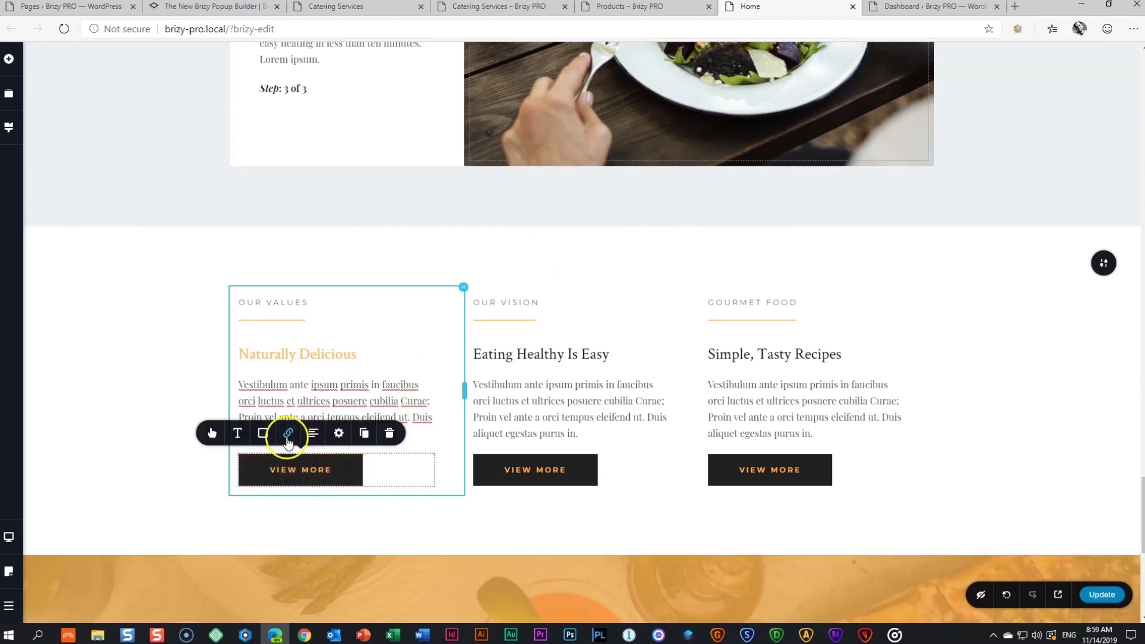
click(288, 436)
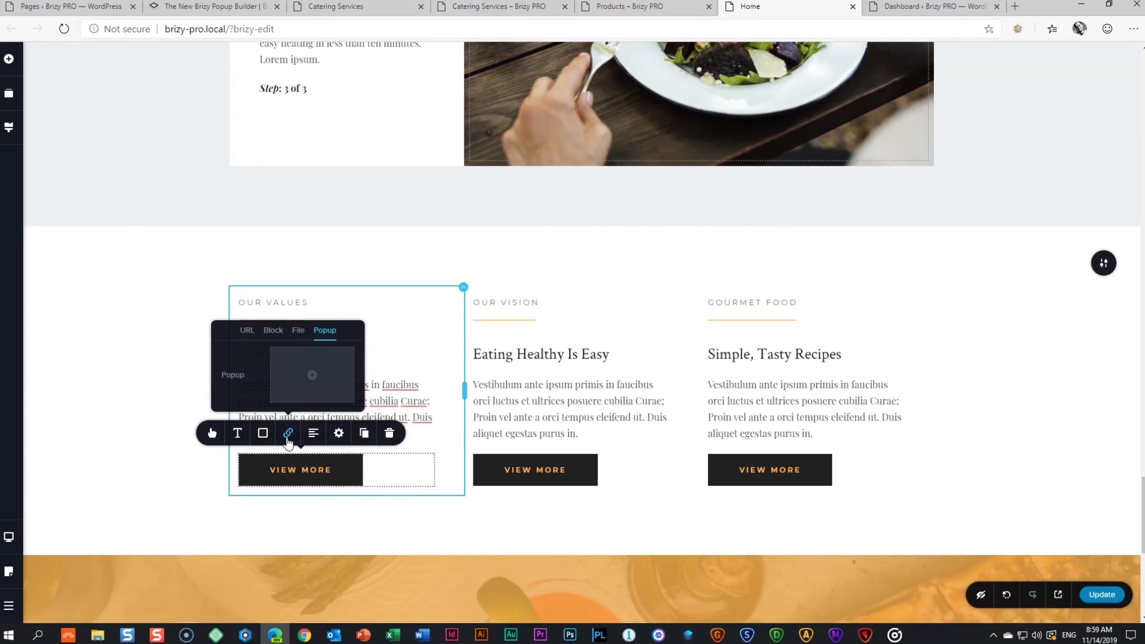
click(314, 378)
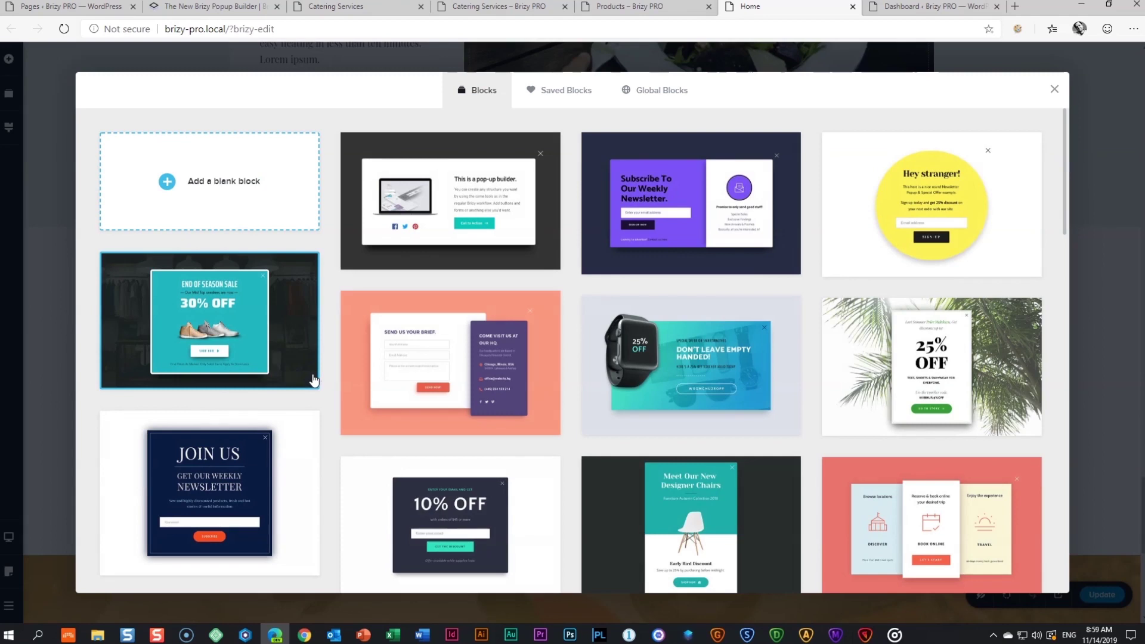
Browse the range of ready-made popup designs in the block library, from newsletter signups to galleries, videos and cookie notices.
scroll(325, 366, down, 5)
scroll(325, 366, down, 2)
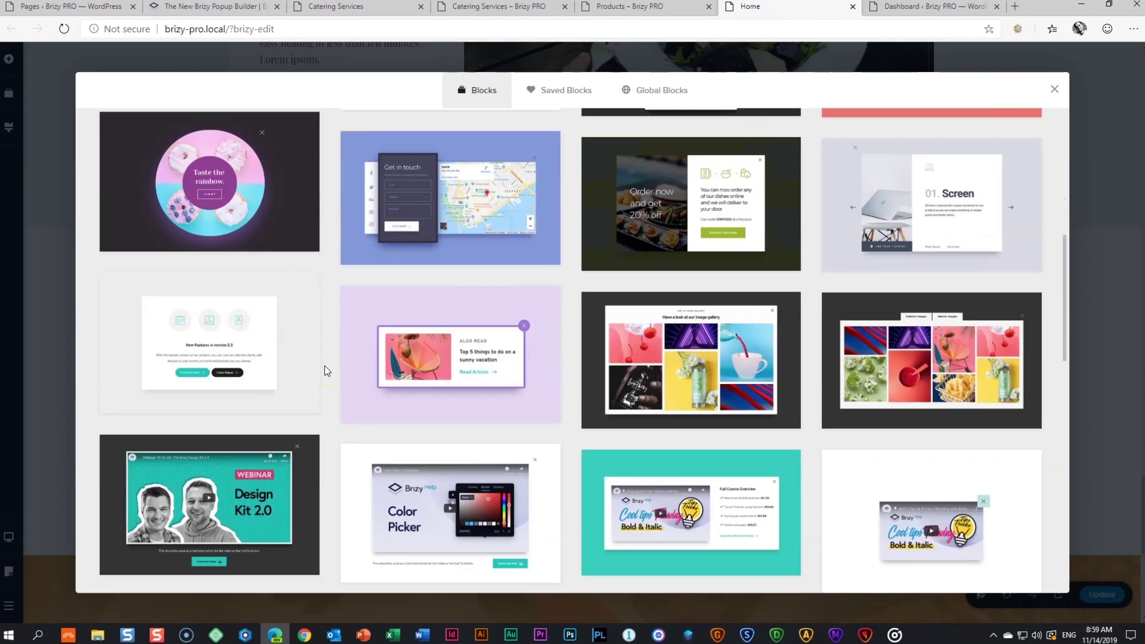
scroll(325, 366, down, 8)
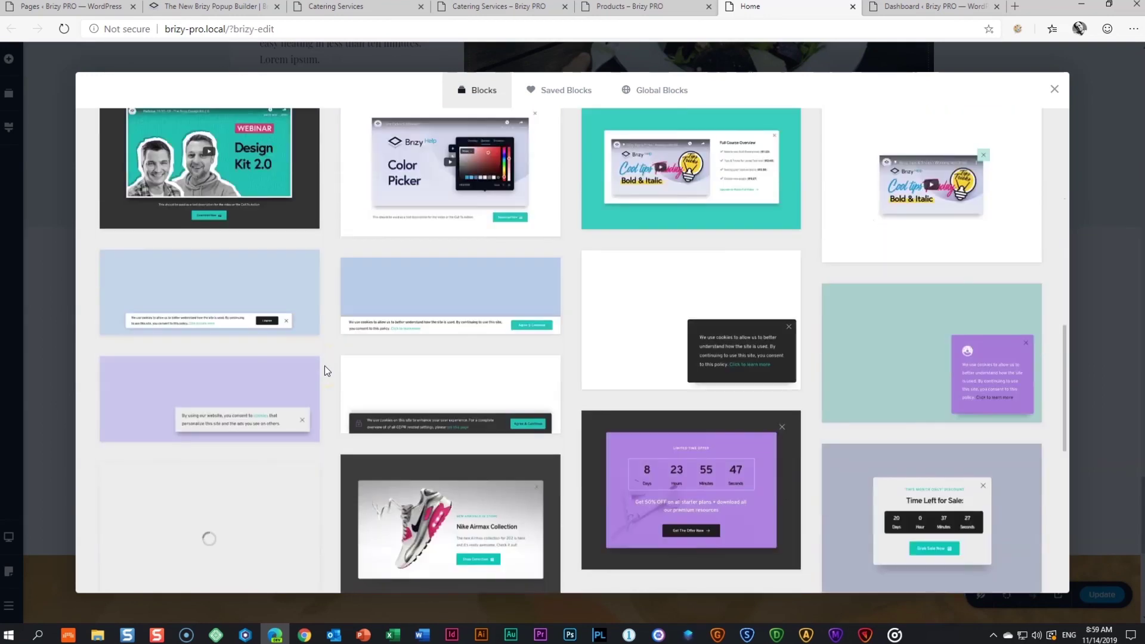
scroll(325, 366, down, 3)
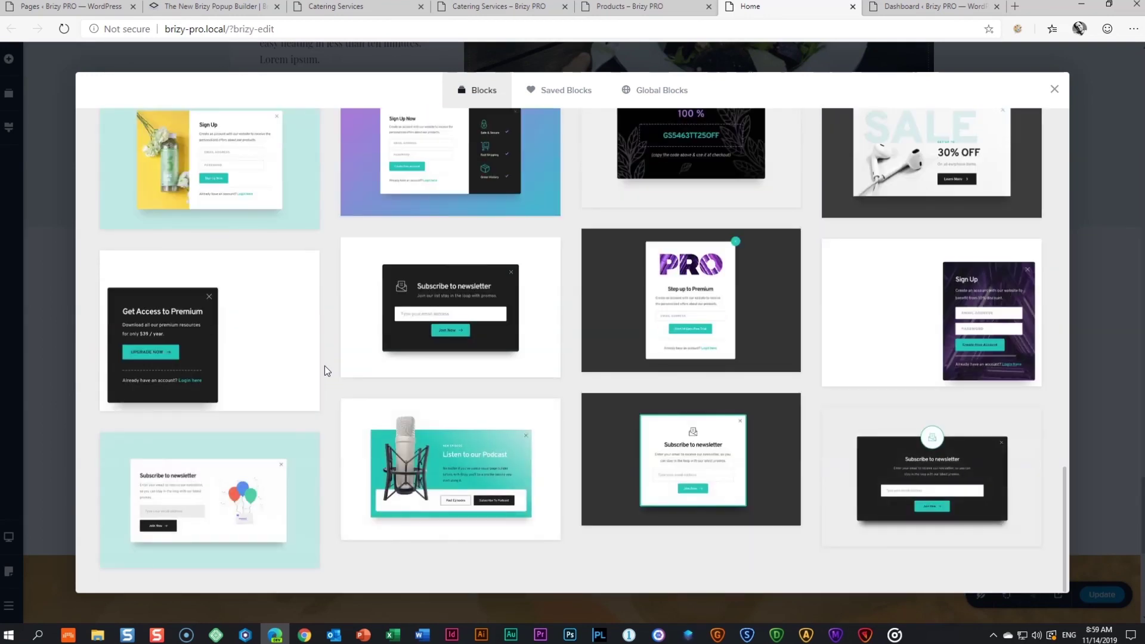
scroll(325, 366, up, 6)
scroll(325, 366, up, 10)
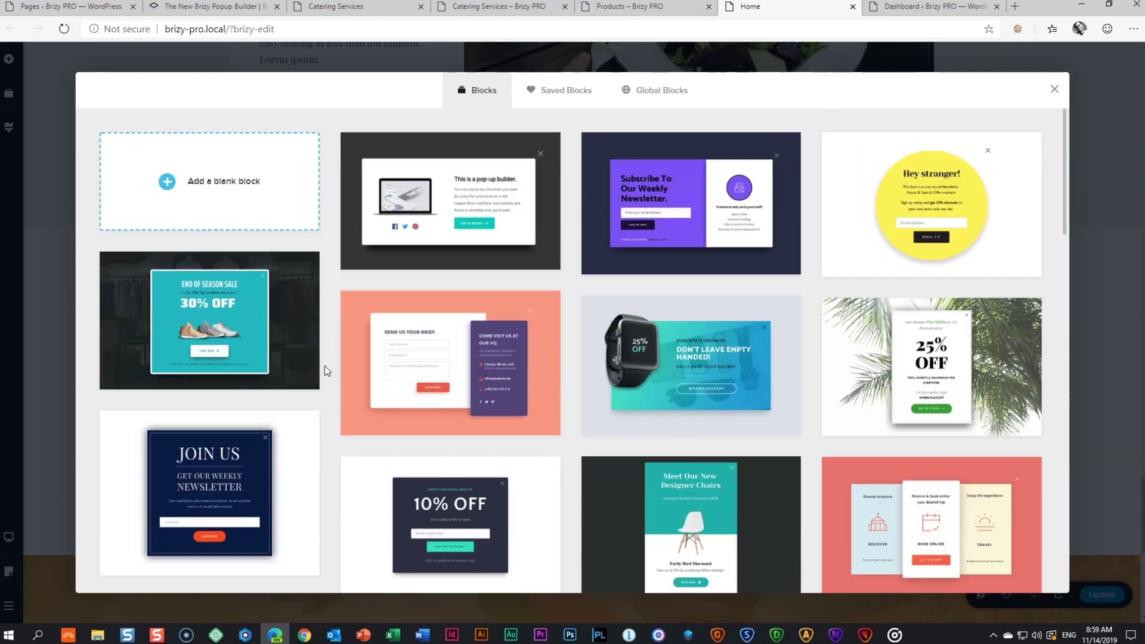
scroll(324, 366, down, 8)
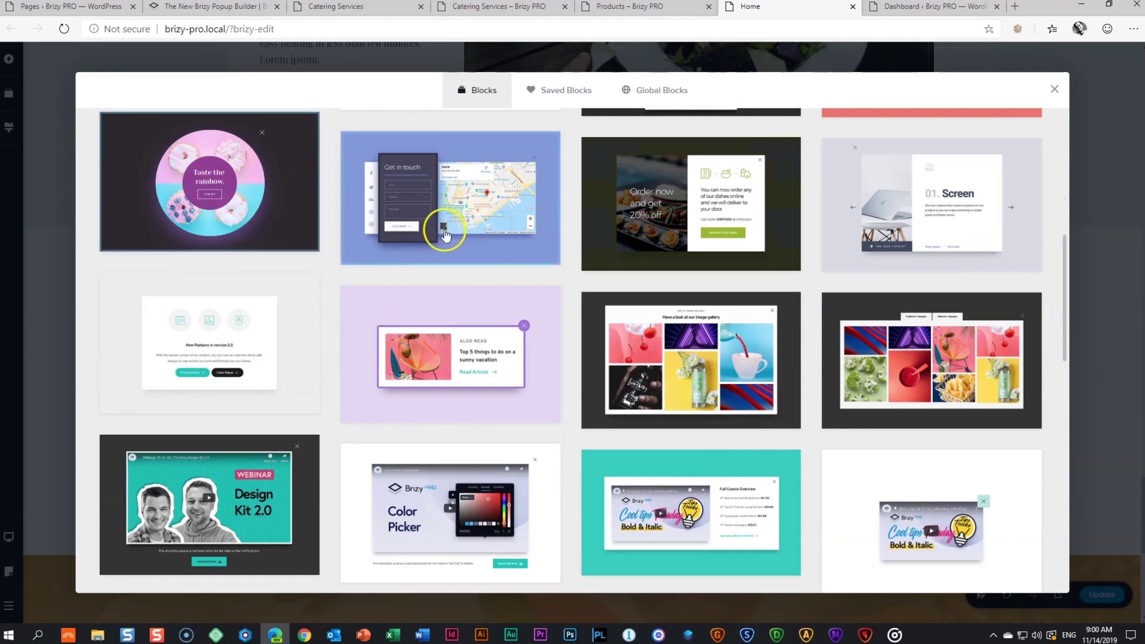
scroll(883, 442, down, 5)
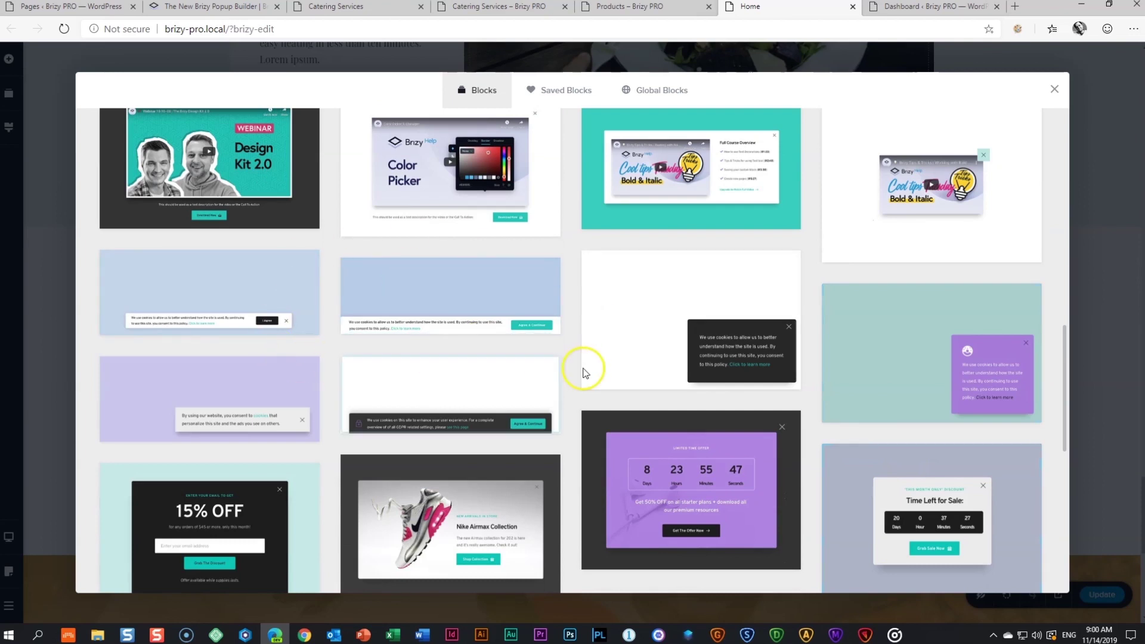
scroll(583, 370, down, 3)
scroll(583, 371, down, 7)
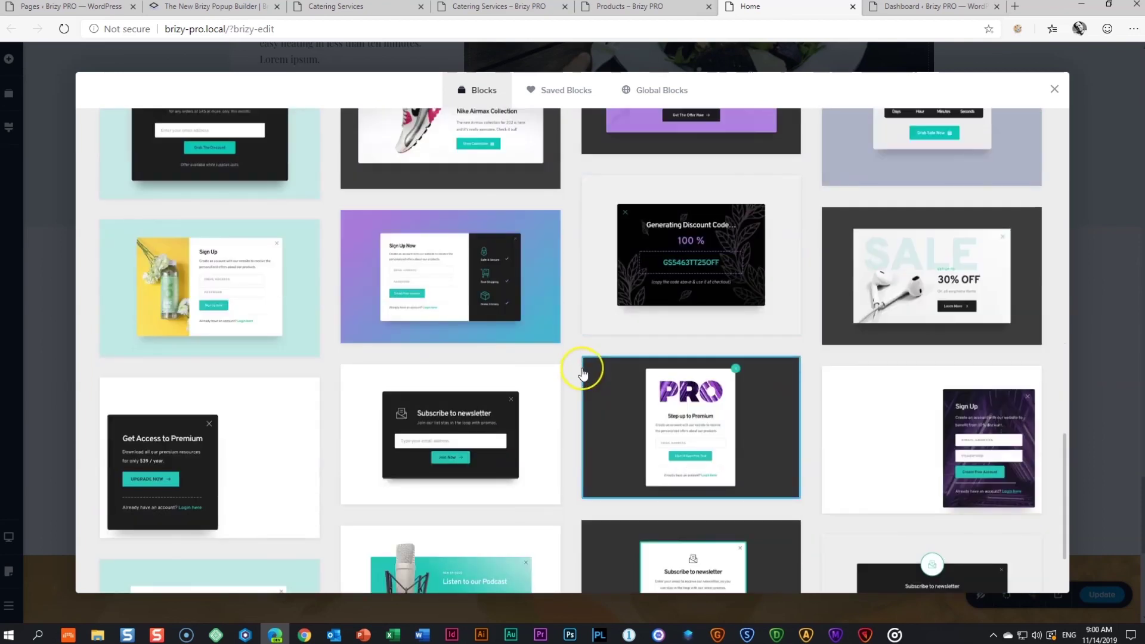
scroll(584, 374, up, 15)
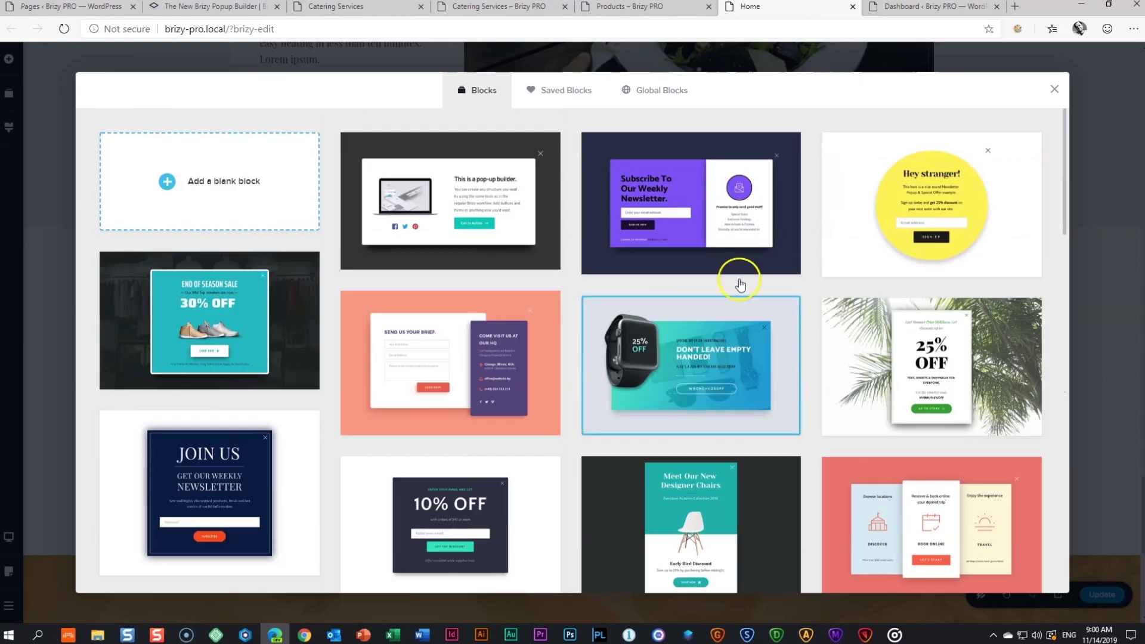
Assign the "This is a pop-up builder." block to the View More button and open that popup for editing.
click(472, 208)
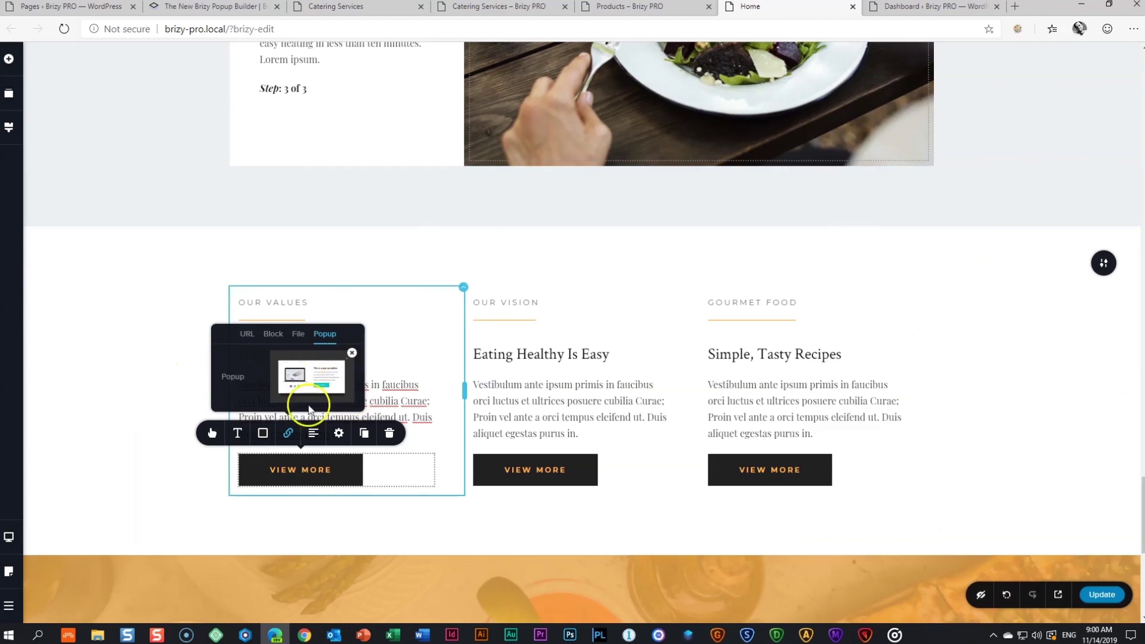
click(321, 379)
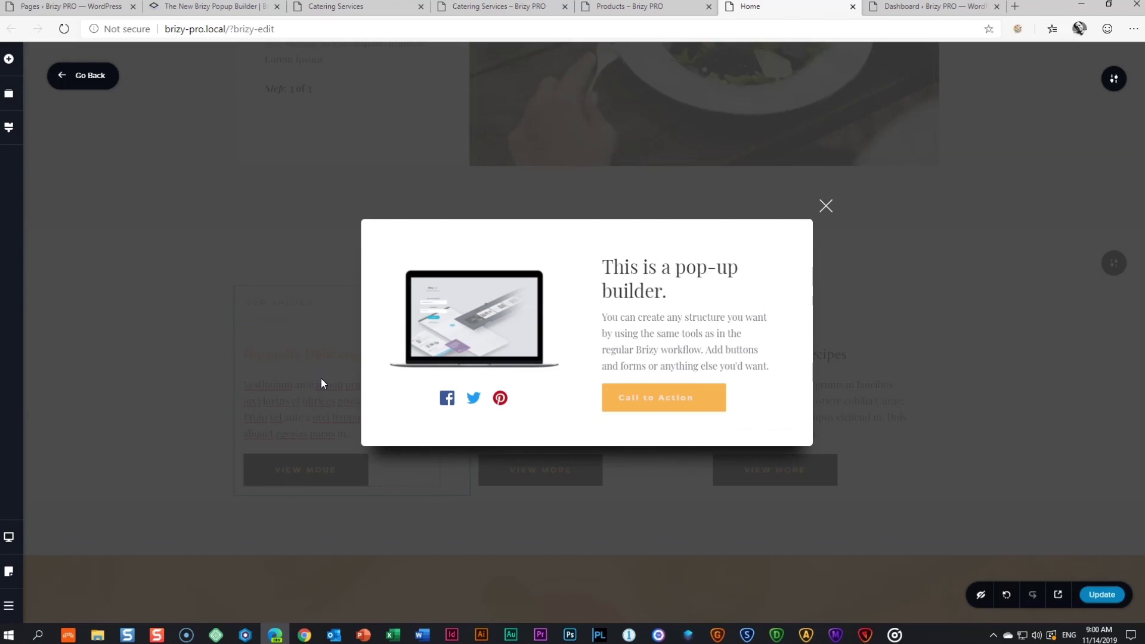
click(987, 340)
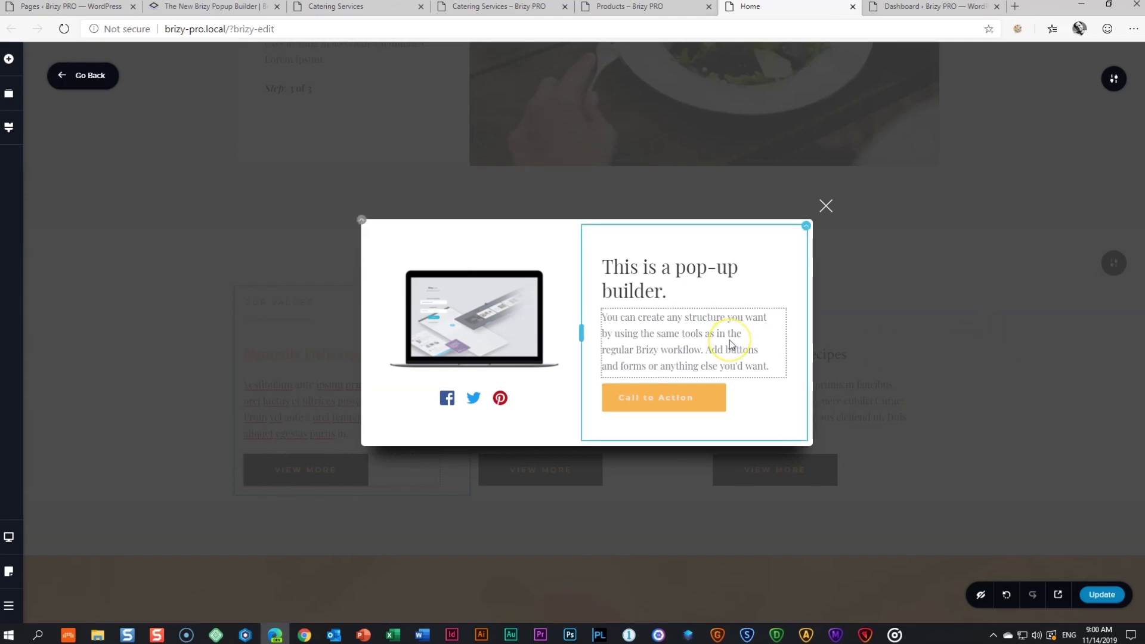
Examine the popup's own options, including its width and height settings.
click(1114, 79)
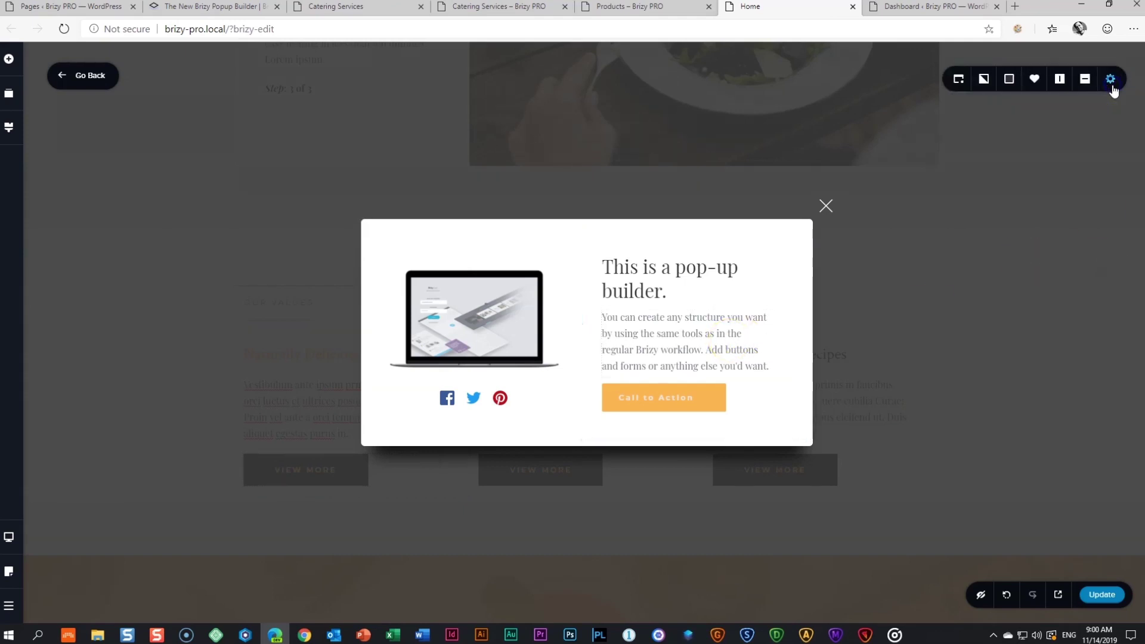
click(1062, 83)
click(1062, 83)
click(1062, 82)
click(1085, 82)
click(1085, 81)
click(1111, 79)
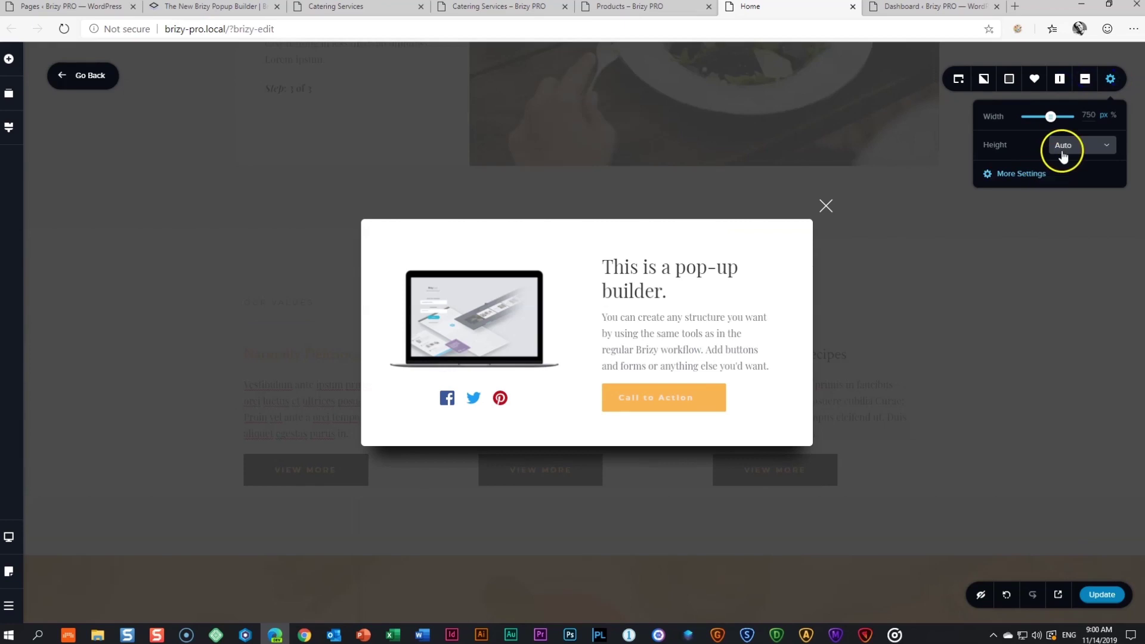
Try another height mode for the popup, restore it to Auto and close the size settings.
click(1063, 155)
click(1077, 204)
click(1082, 151)
click(1076, 169)
click(1113, 80)
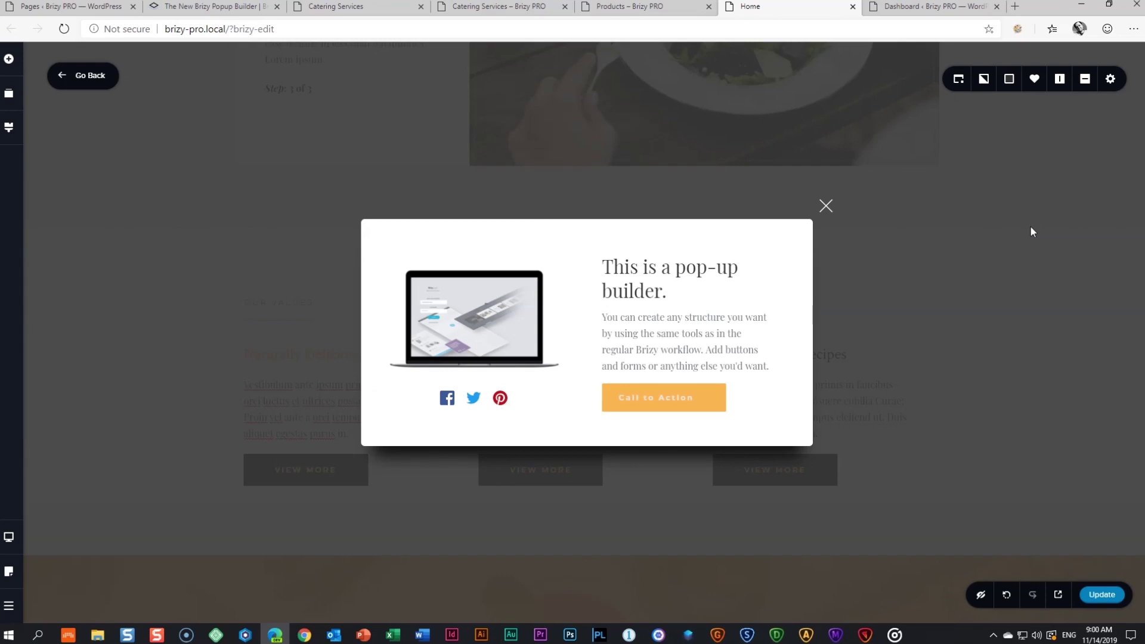
Leave the popup editing view and update the Home page.
click(78, 79)
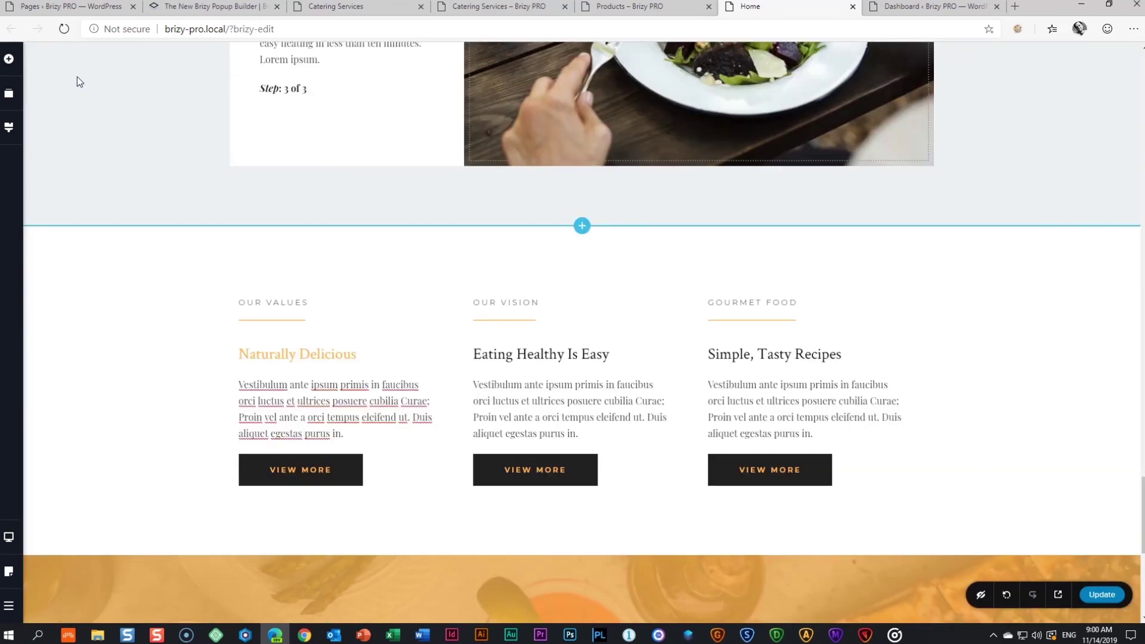
click(1102, 595)
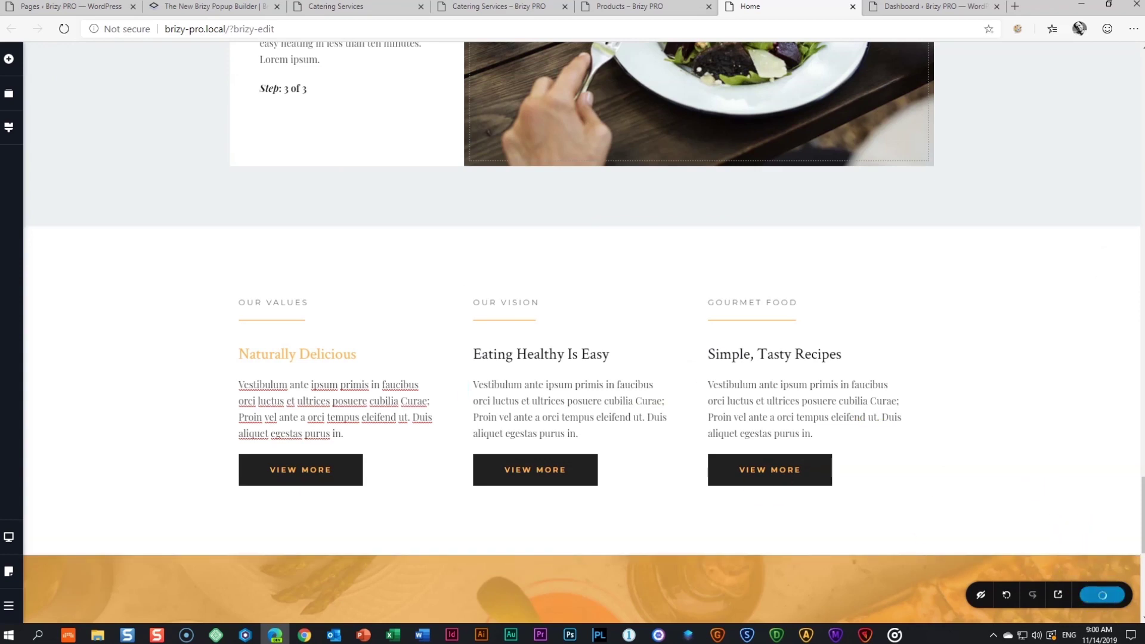
Preview the Home page, trigger the popup from the View More button under Naturally Delicious, and close it.
click(1058, 594)
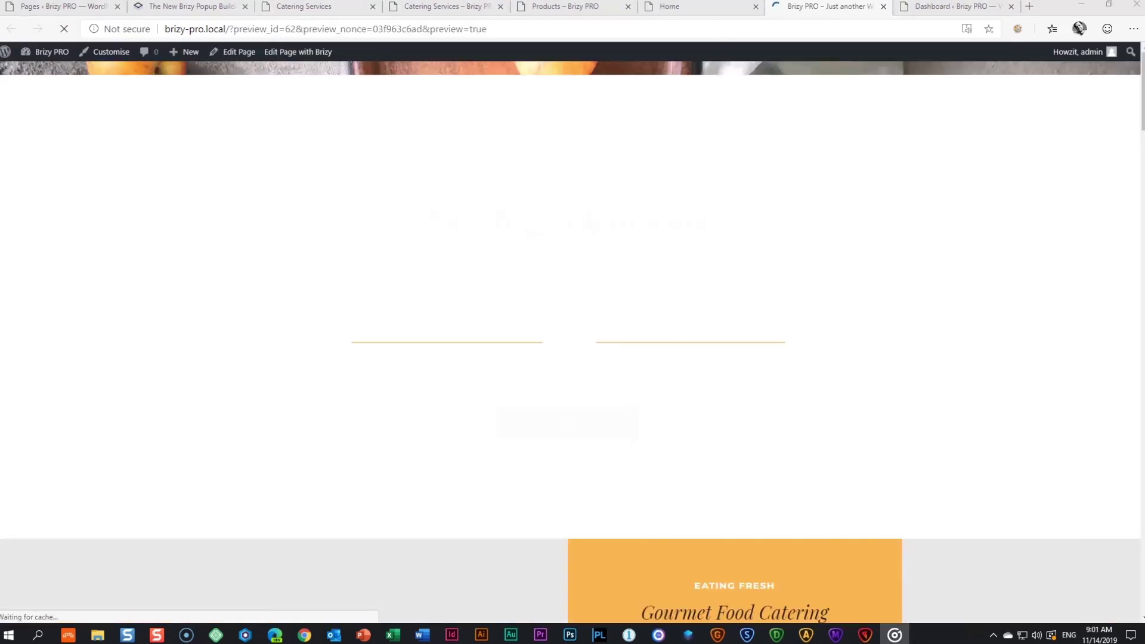
scroll(805, 325, down, 15)
scroll(809, 339, down, 20)
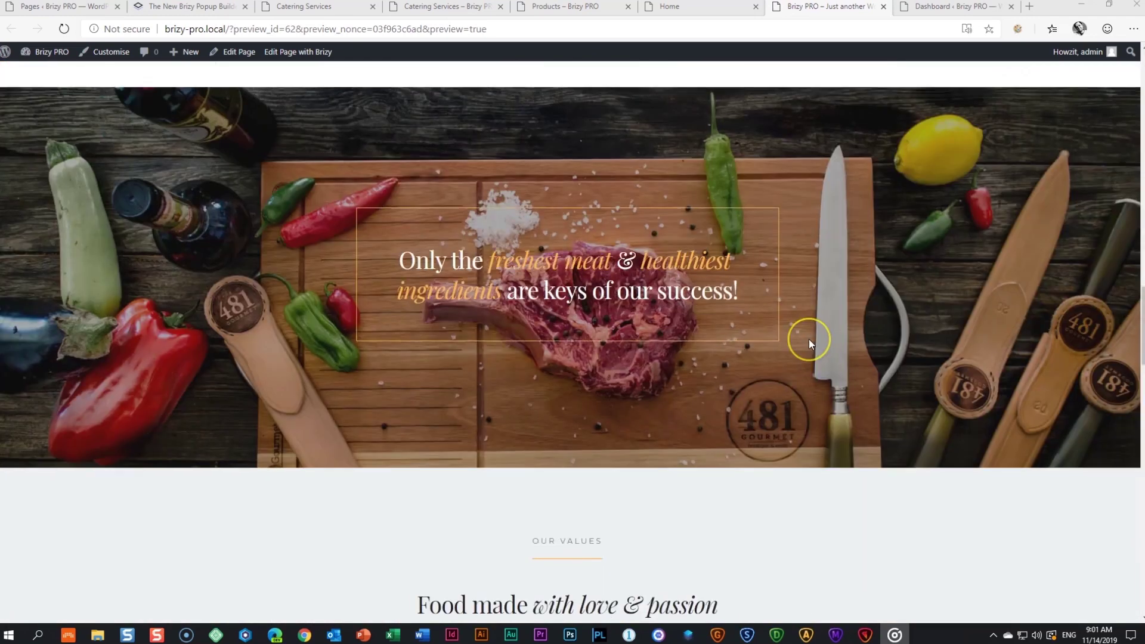
scroll(809, 343, up, 5)
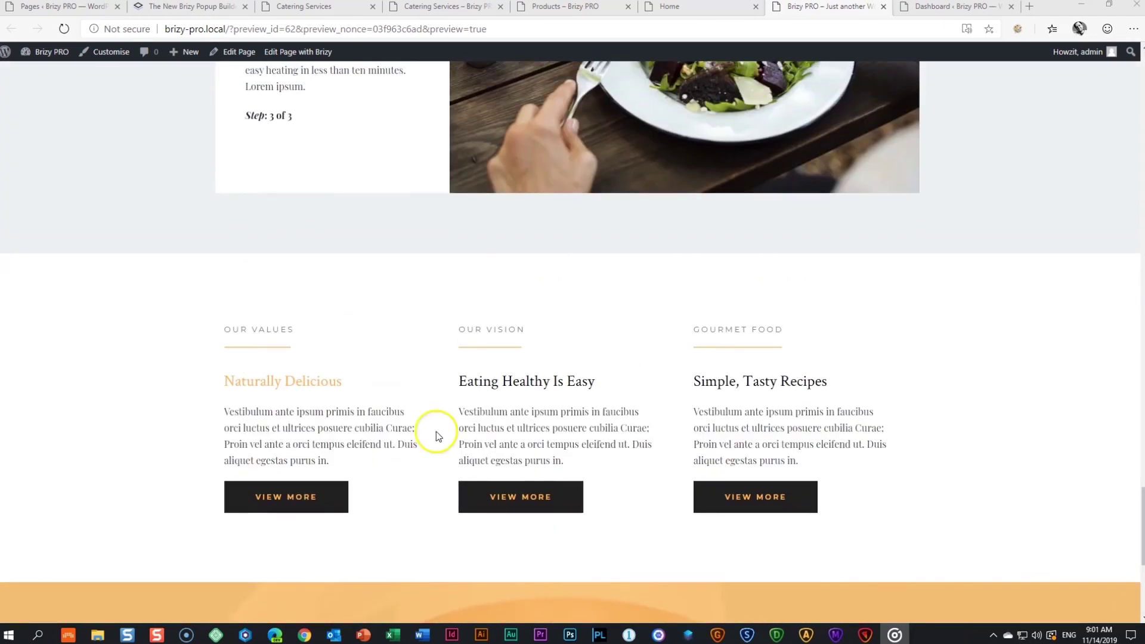
click(297, 494)
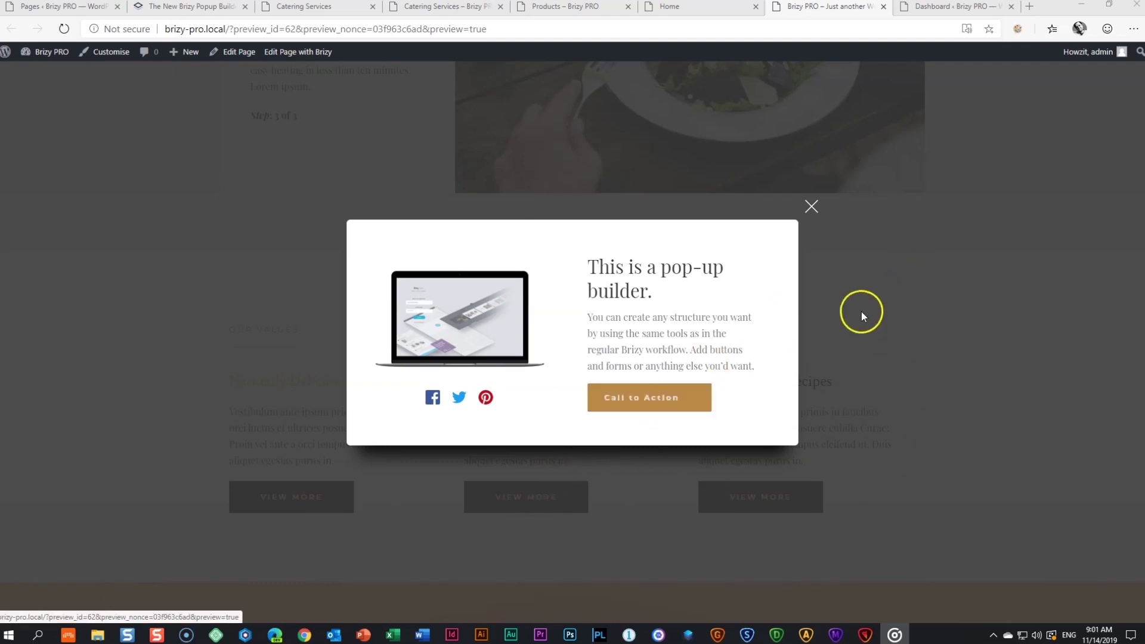
click(812, 207)
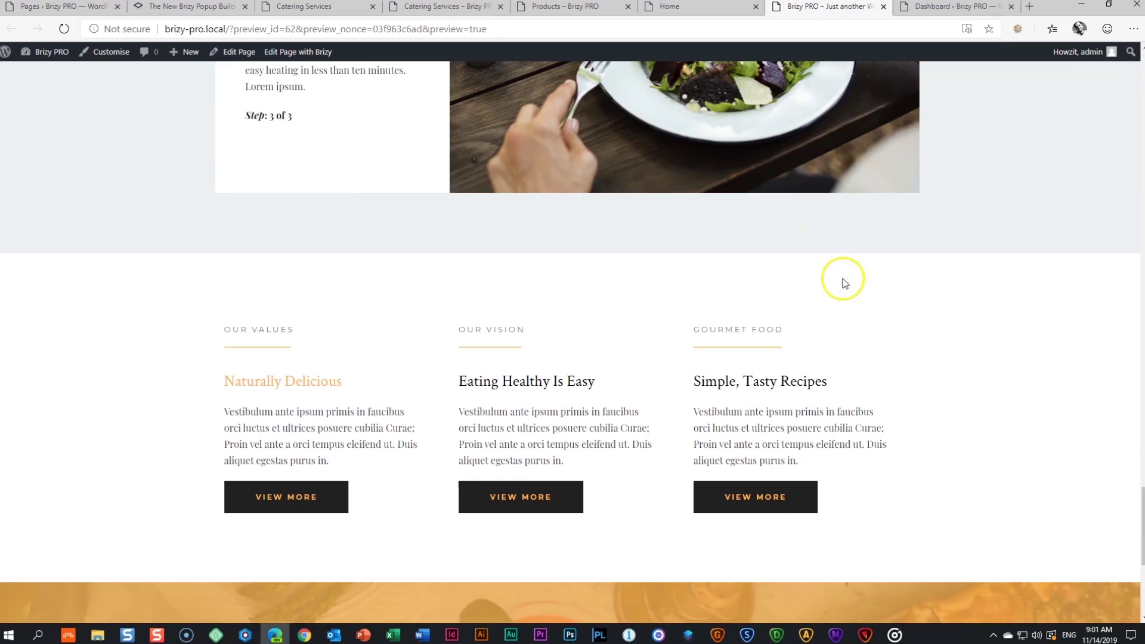
Switch to the WordPress dashboard and open the list of Brizy popups.
click(937, 7)
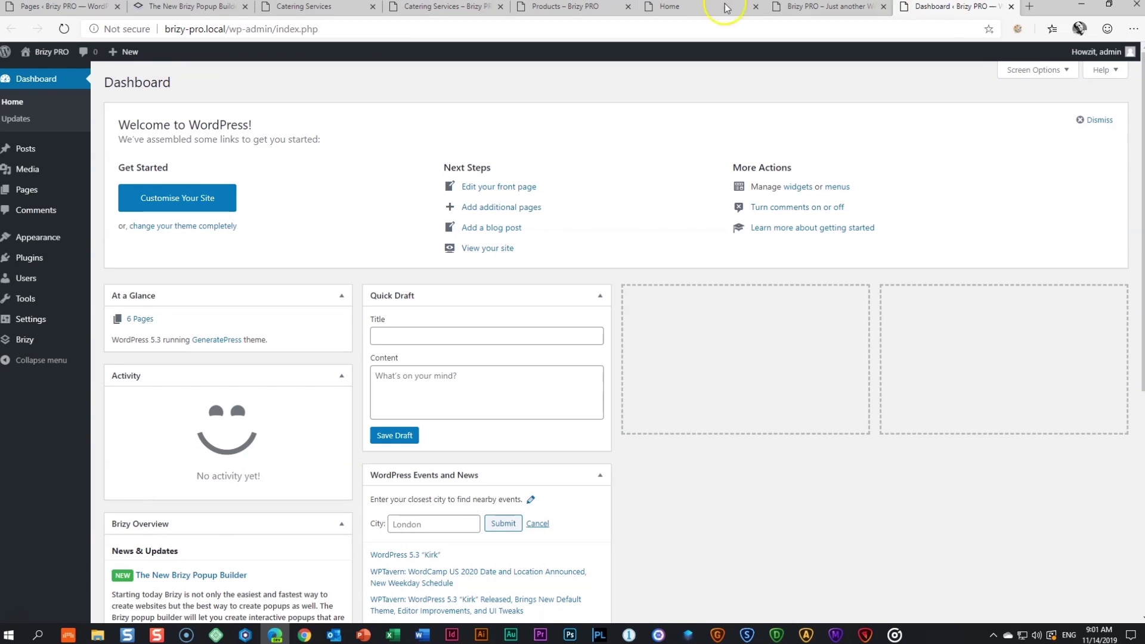
mouse_move(35, 346)
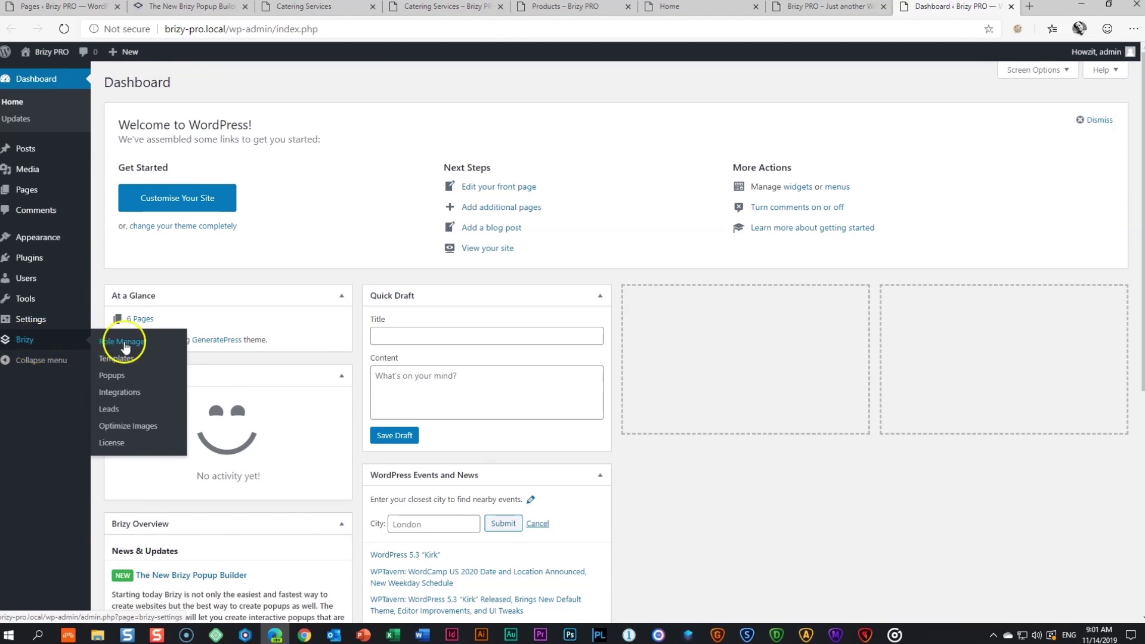
click(114, 376)
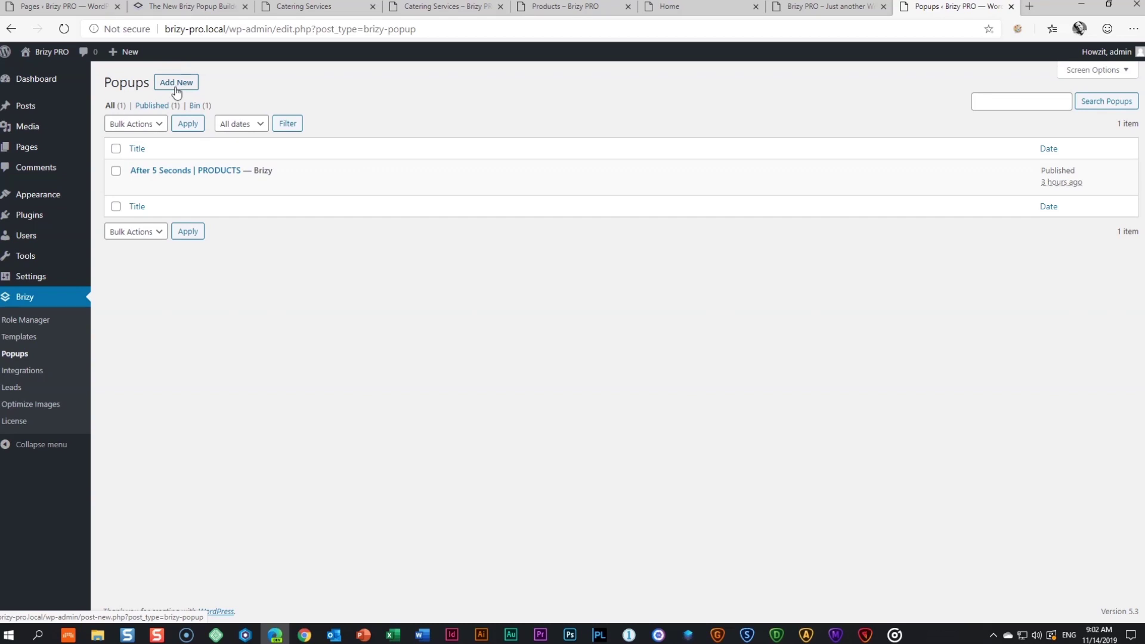
Add a new popup titled "Automatic Triggers & Conditions" and open it in the Brizy editor.
click(176, 84)
click(172, 112)
text(Automatic Triggers & Conditions)
click(159, 117)
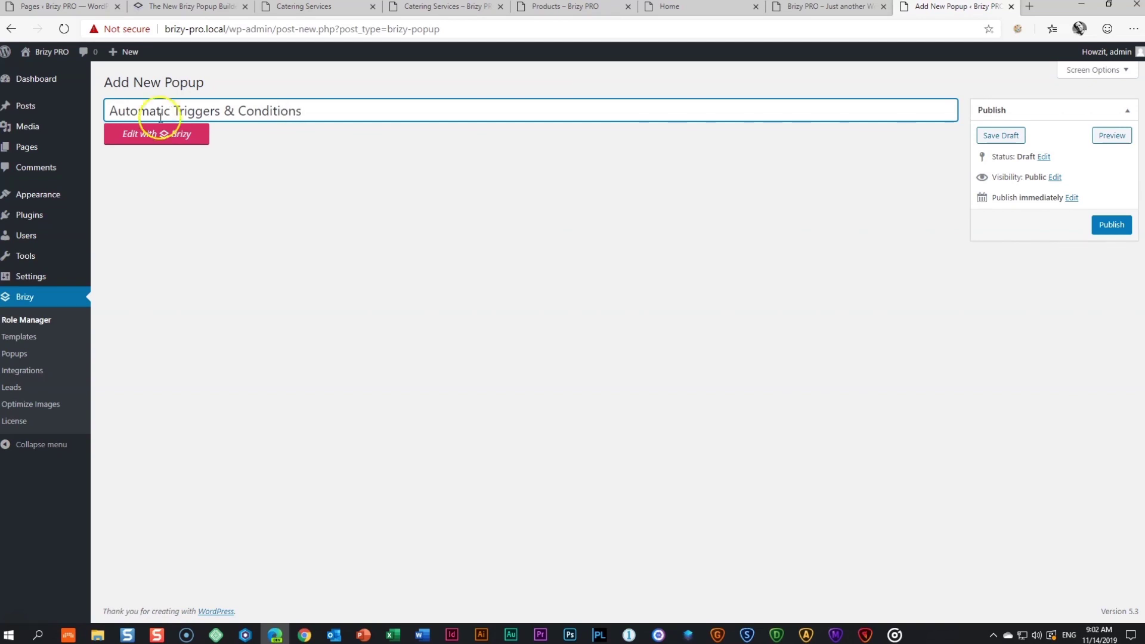
click(134, 137)
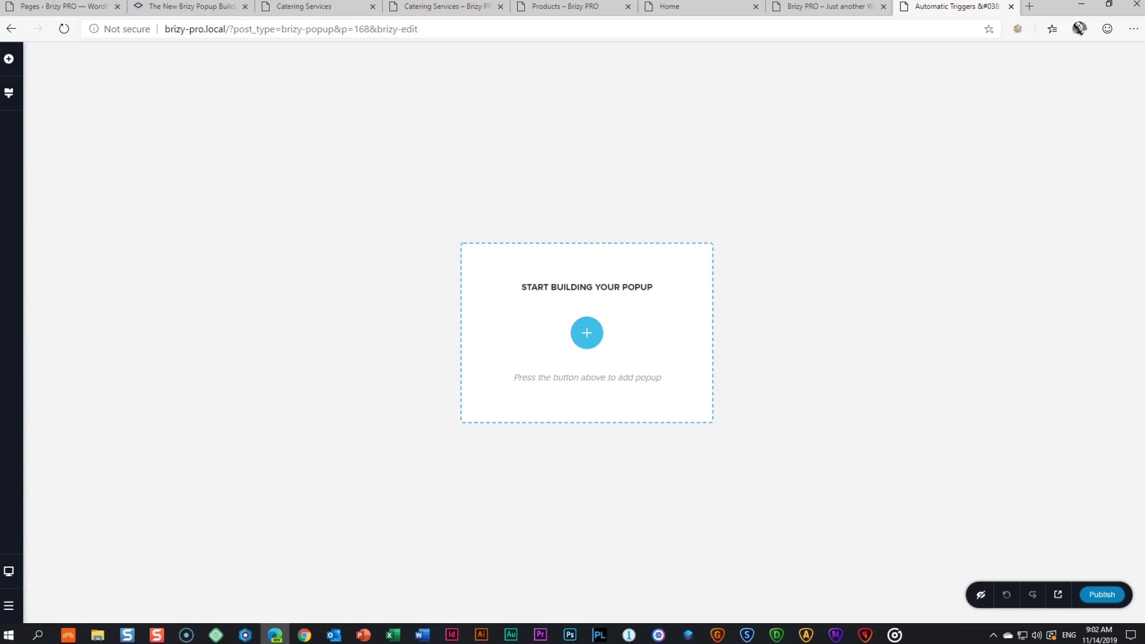
Insert the purple "Subscribe To Our Weekly Newsletter." design from the popup library.
click(587, 332)
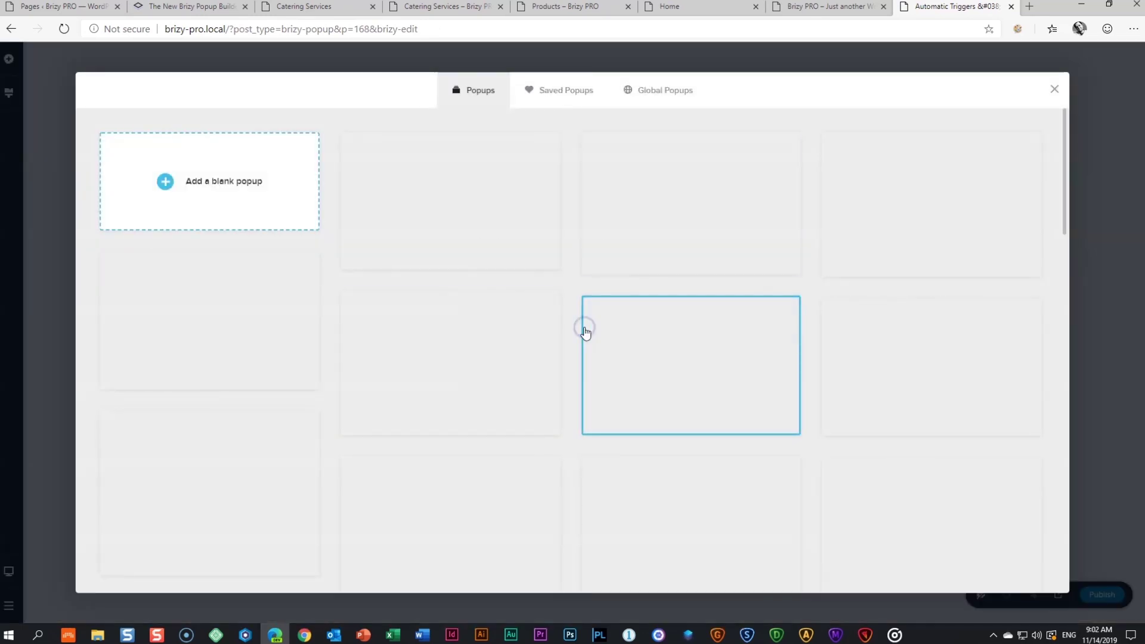
scroll(587, 334, down, 10)
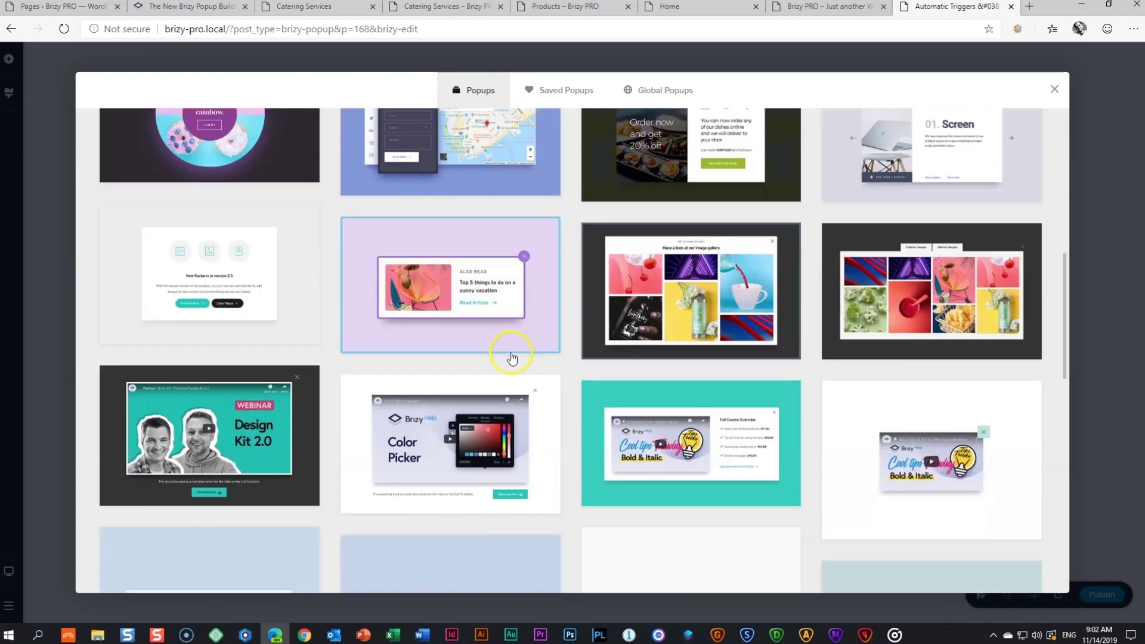
scroll(502, 406, up, 10)
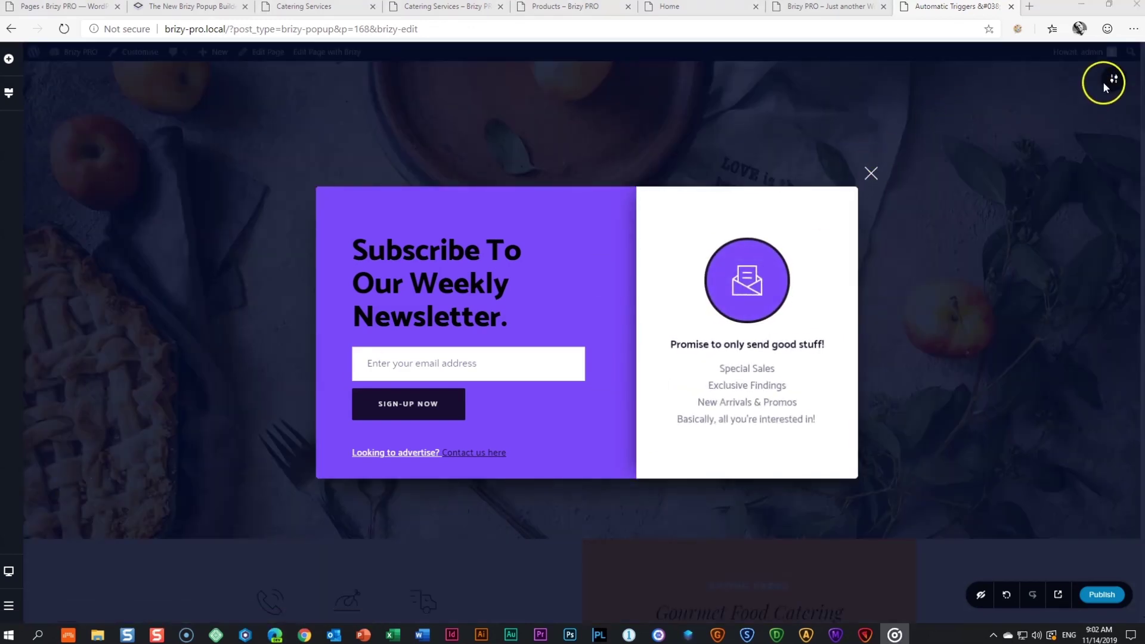
Open the newsletter popup's display conditions and examine its Triggers and Conditions settings.
click(1105, 86)
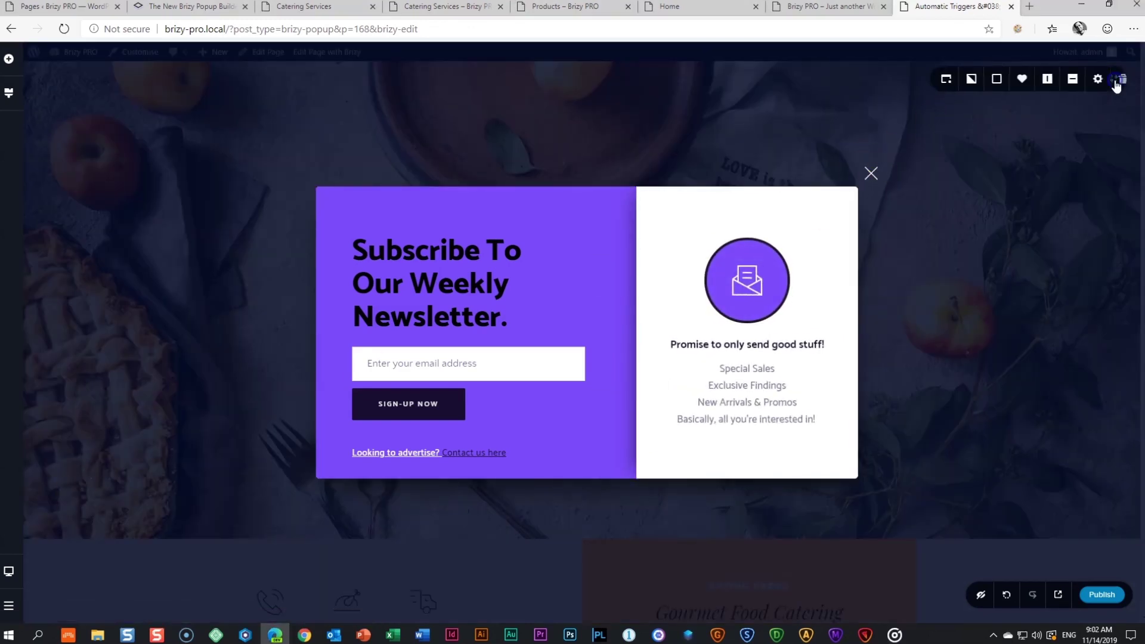
click(934, 80)
click(902, 191)
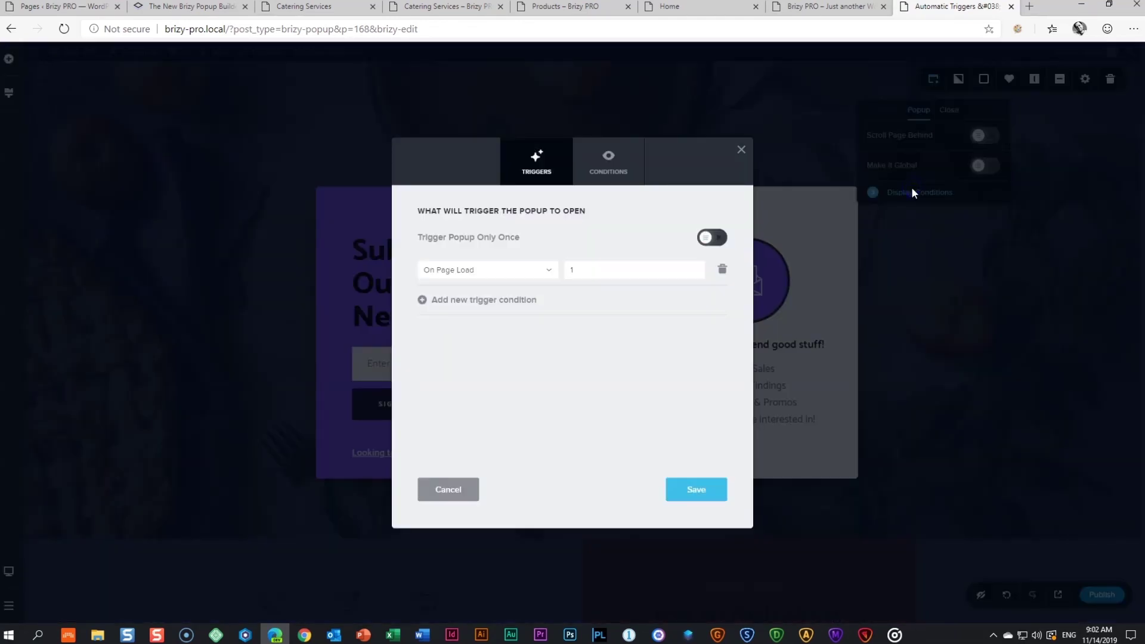
click(598, 163)
click(538, 171)
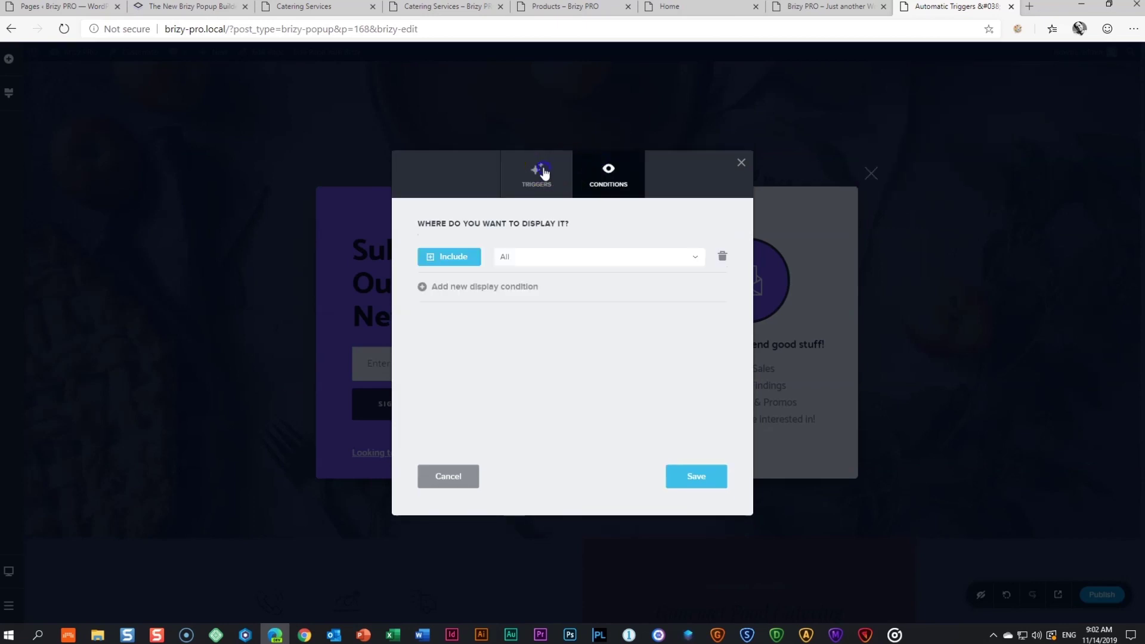
Review the popup's On Page Load trigger and its All display condition once more, and close the settings without changes.
click(606, 172)
click(552, 177)
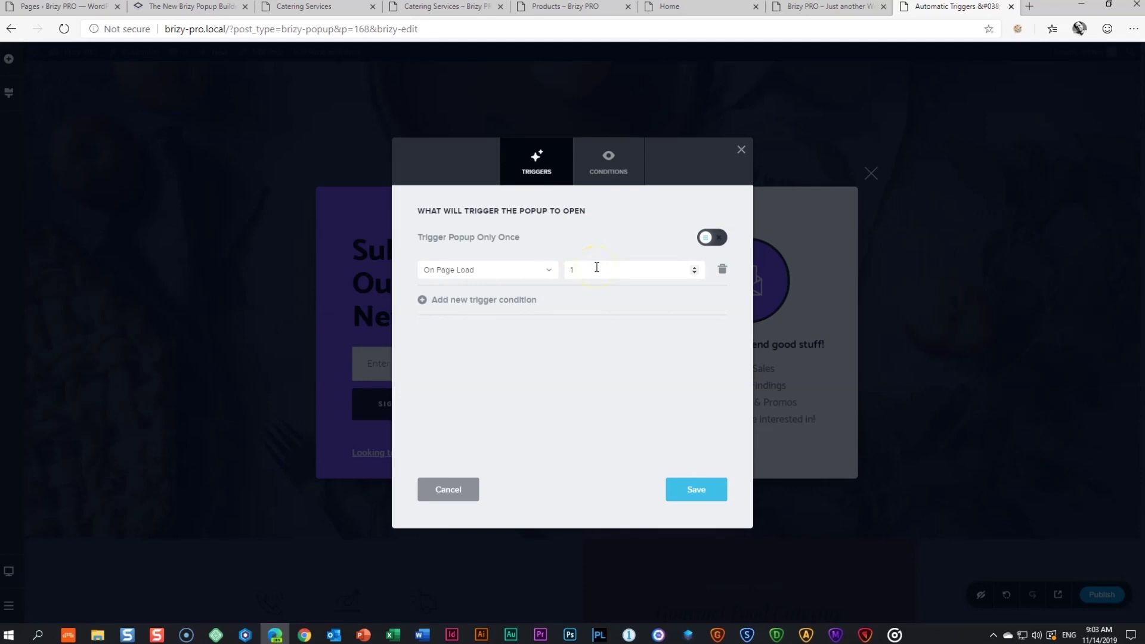
click(596, 162)
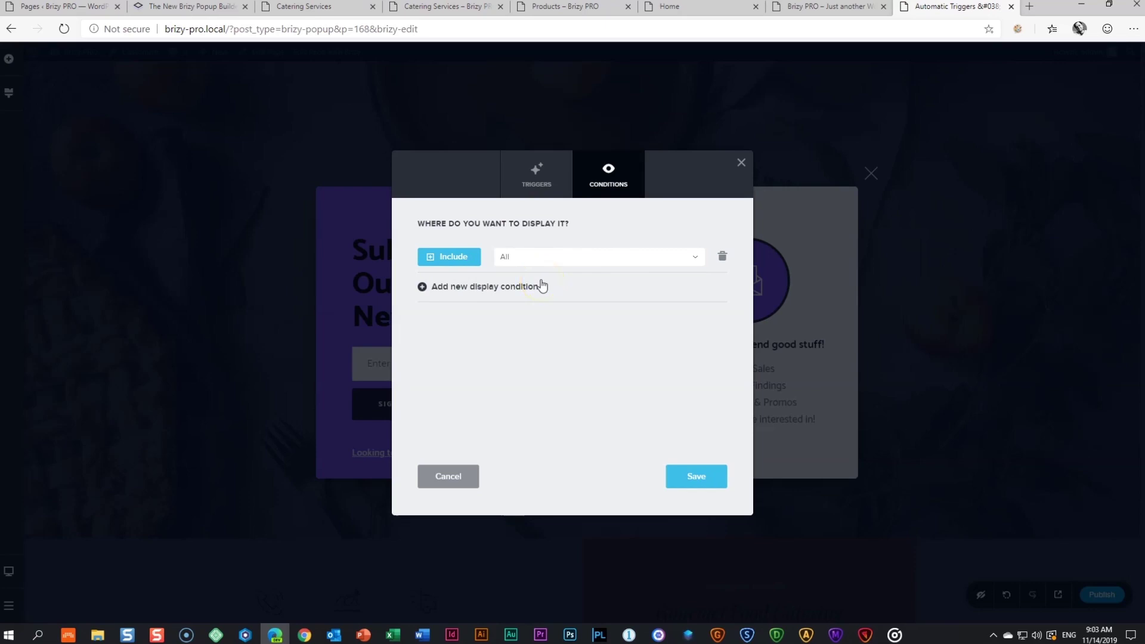
click(936, 345)
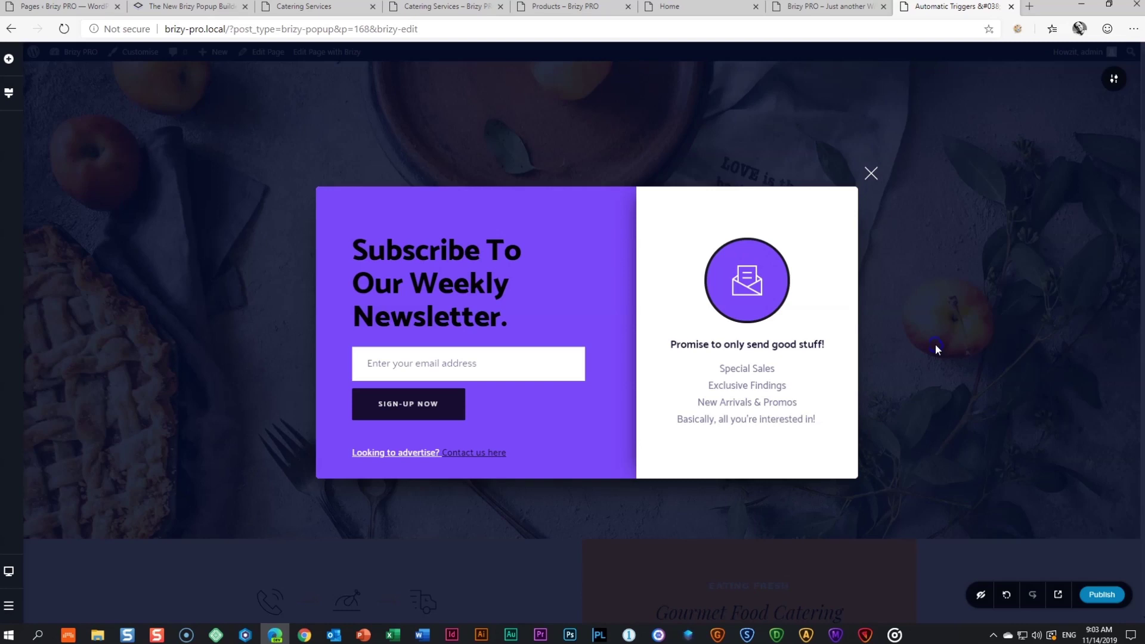
Publish the newsletter popup, open the live site preview and dismiss the popup on the home page.
click(1103, 596)
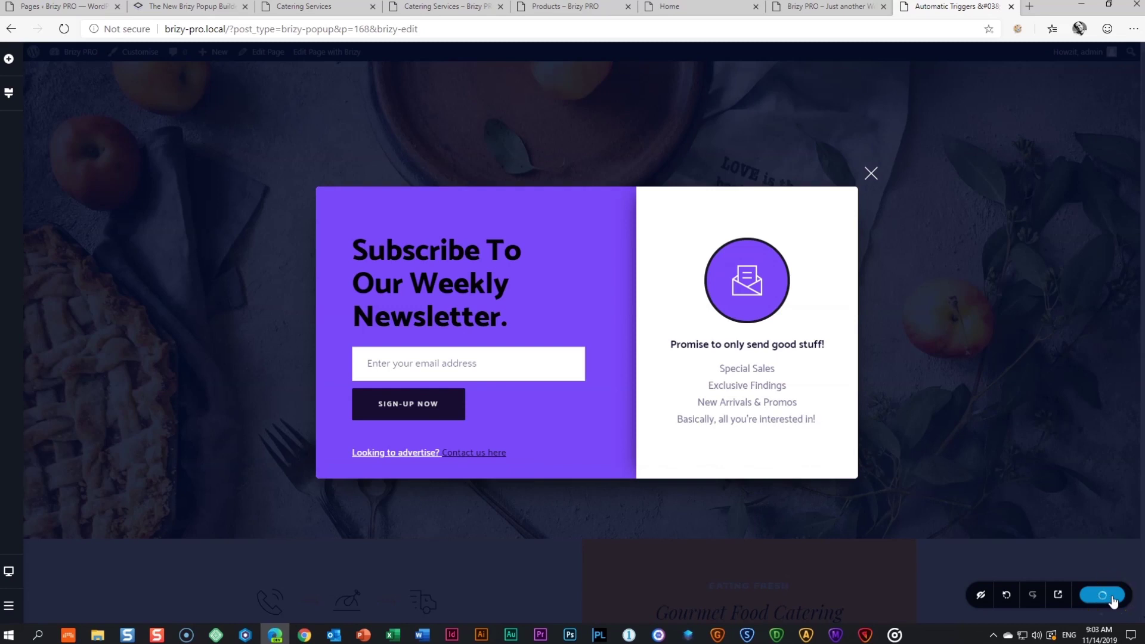
click(1058, 596)
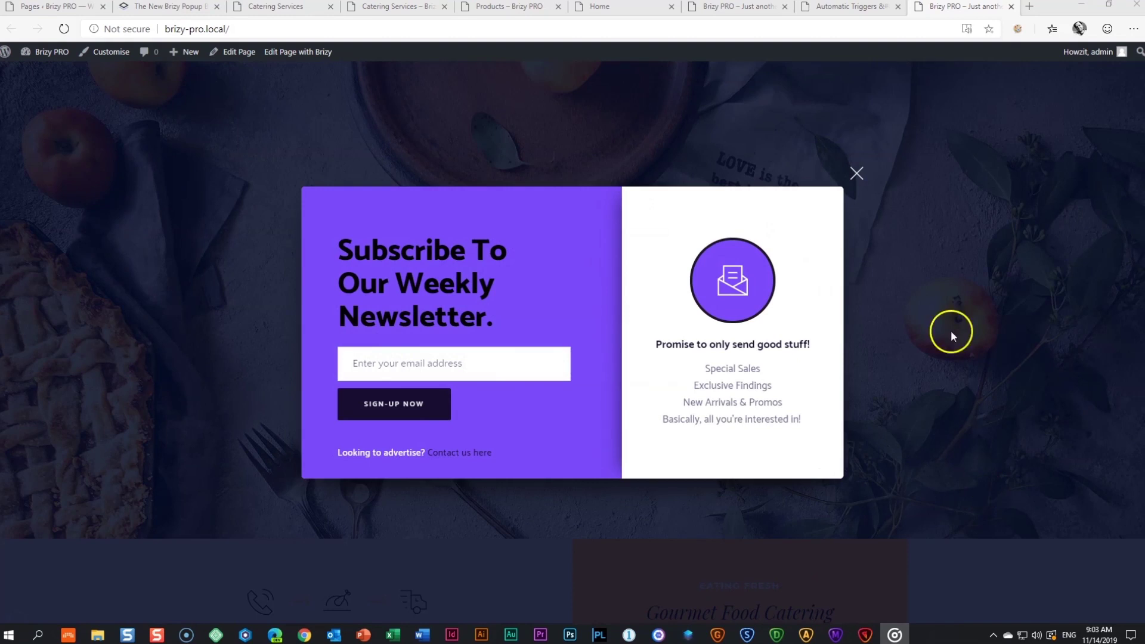
click(859, 187)
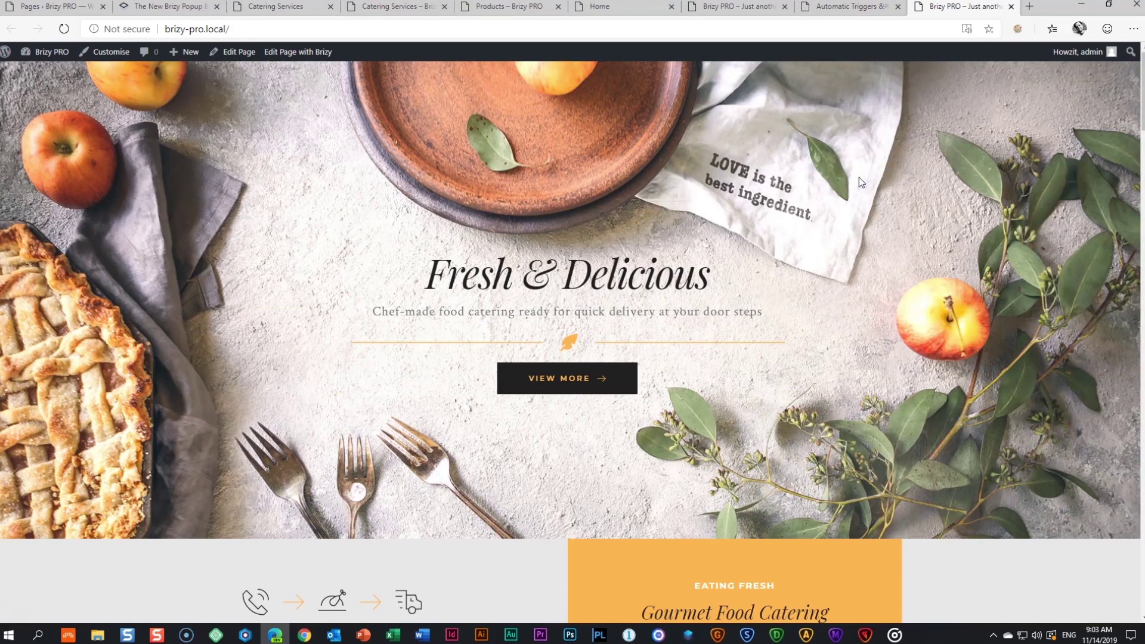
Reload the live home page to trigger the newsletter popup again, dismiss it and close the preview.
click(105, 52)
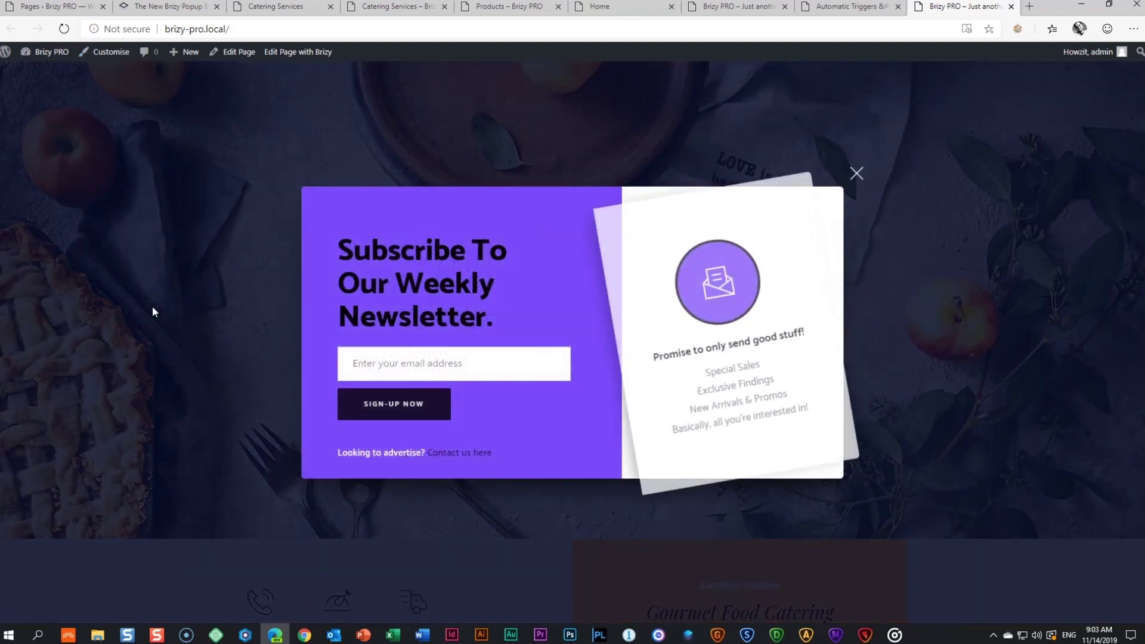
click(857, 174)
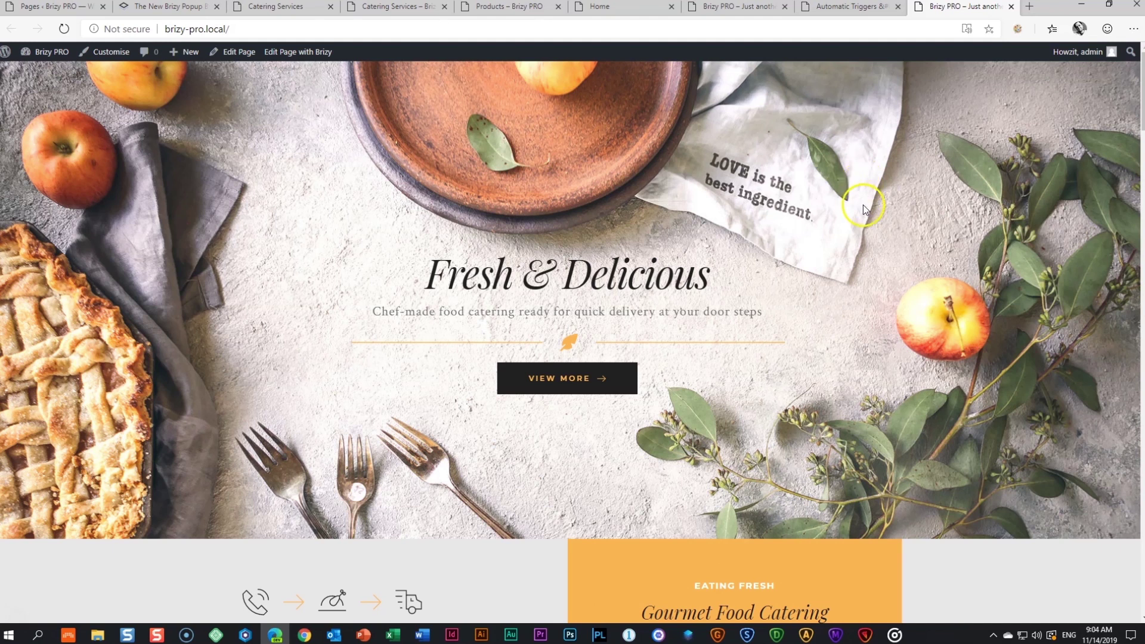
scroll(865, 191, down, 3)
scroll(866, 191, up, 3)
click(1012, 6)
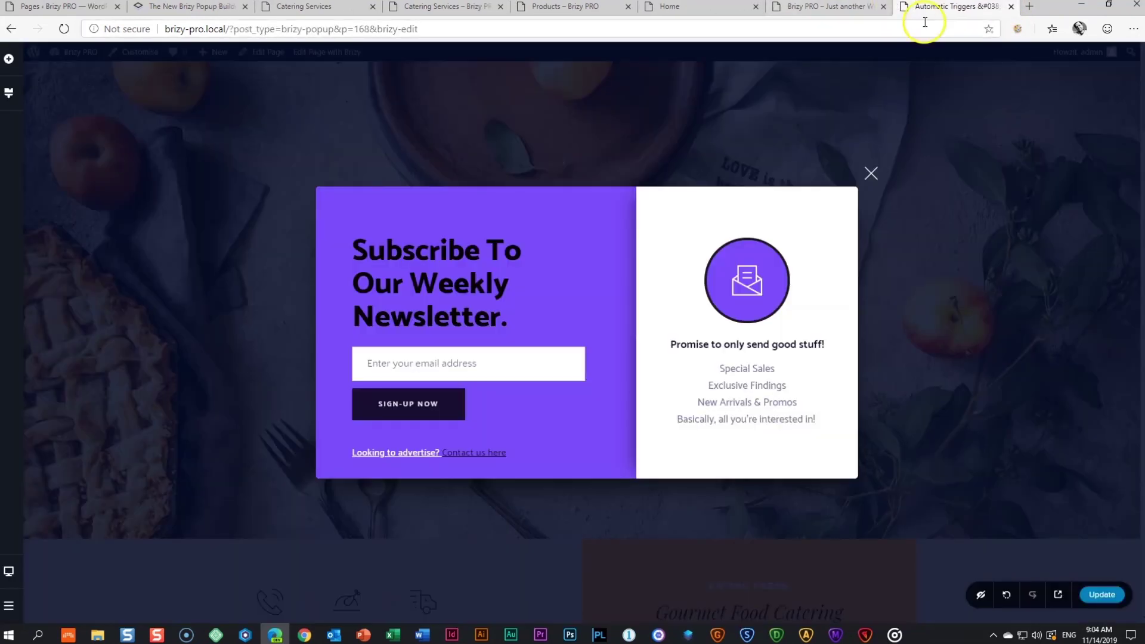
Return to the WordPress list of Brizy popups and reopen "Automatic Triggers & Conditions" in the Brizy editor.
click(9, 606)
click(69, 603)
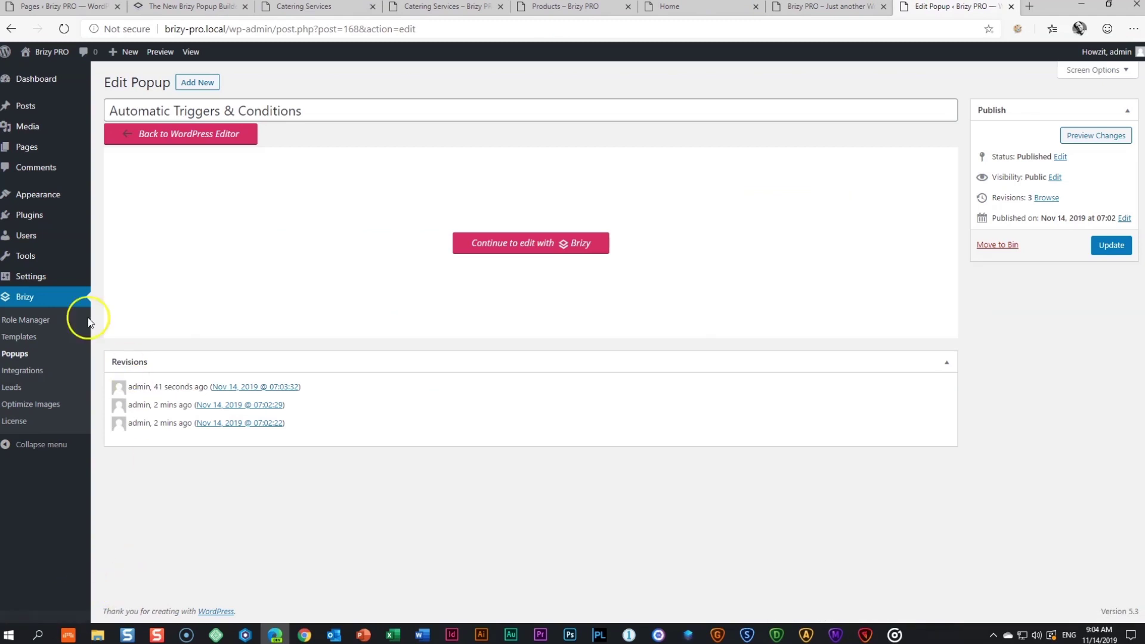
click(24, 358)
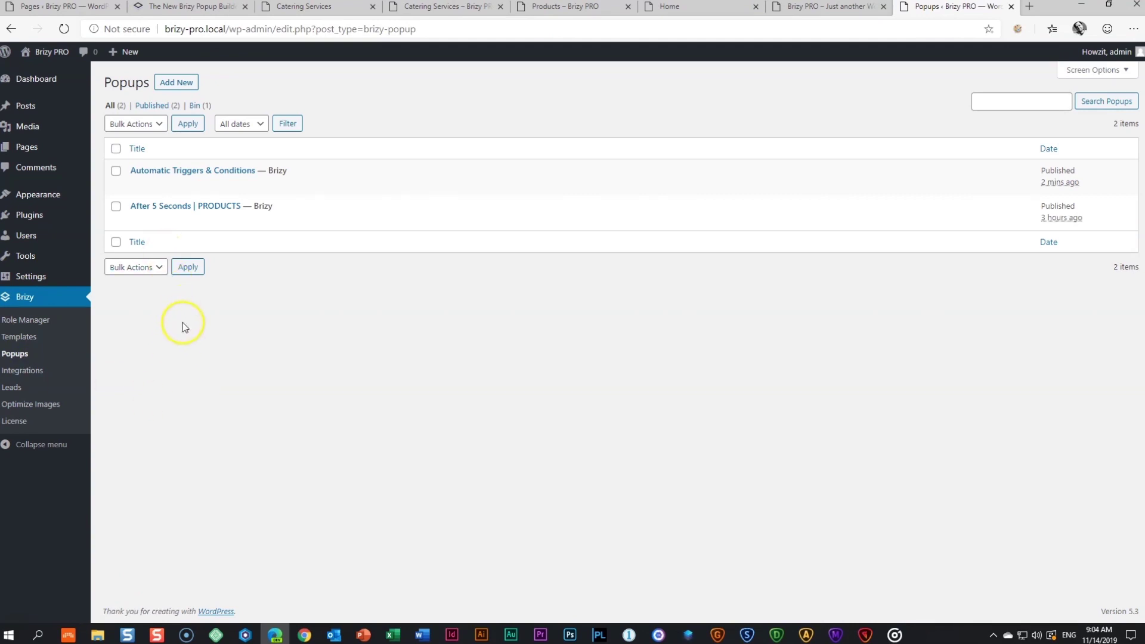
mouse_move(130, 175)
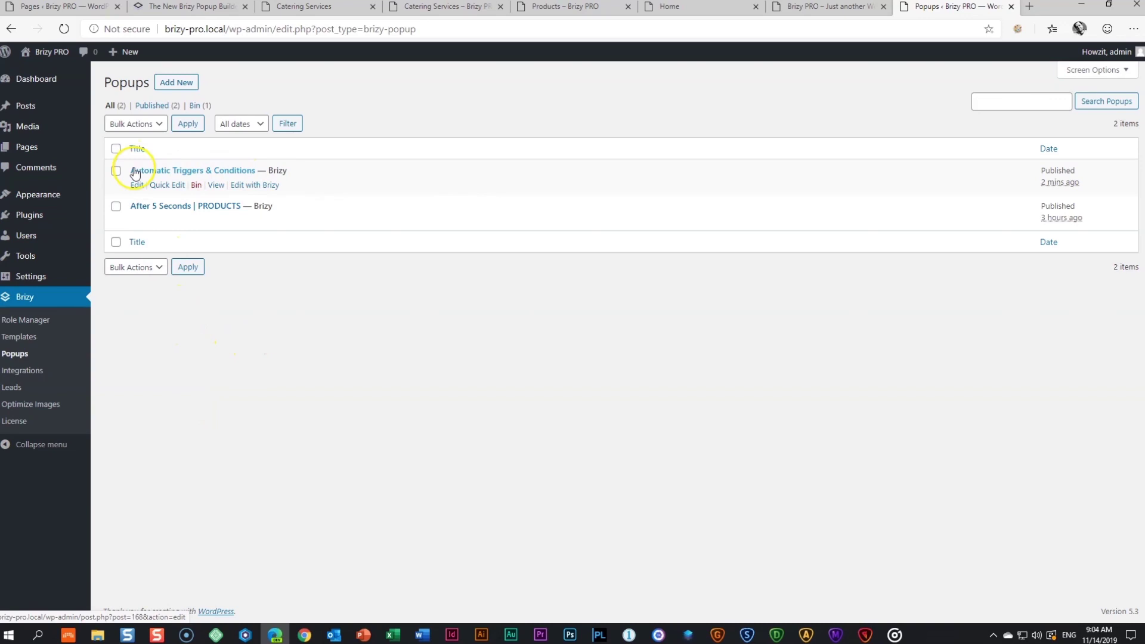
click(259, 186)
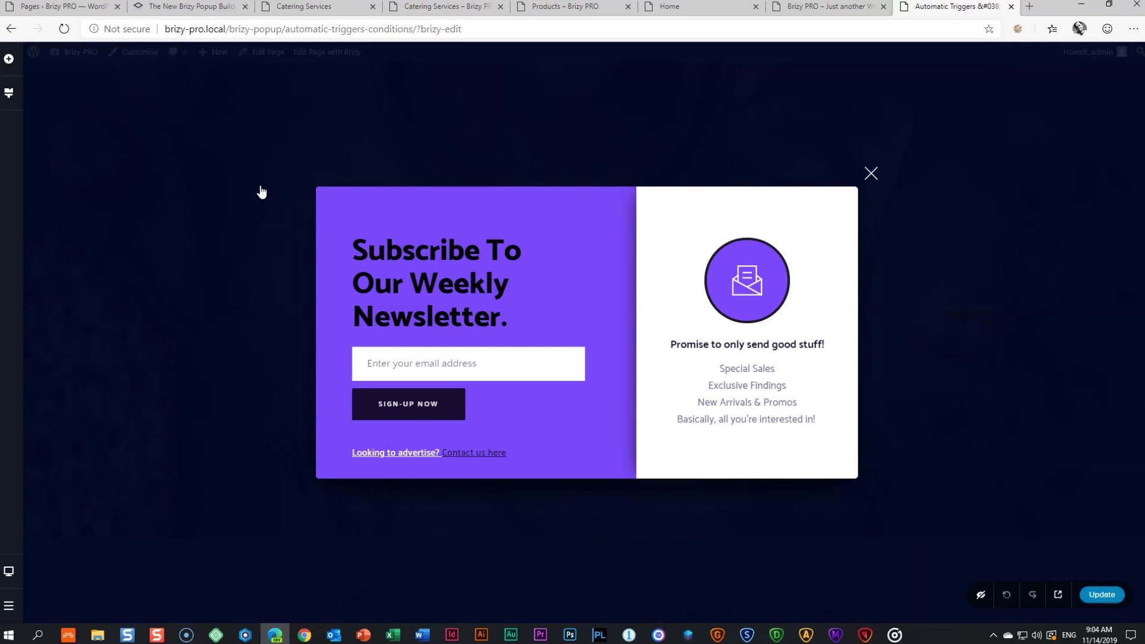
Preview the live home page from the popup editor and dismiss the newsletter popup.
click(1059, 596)
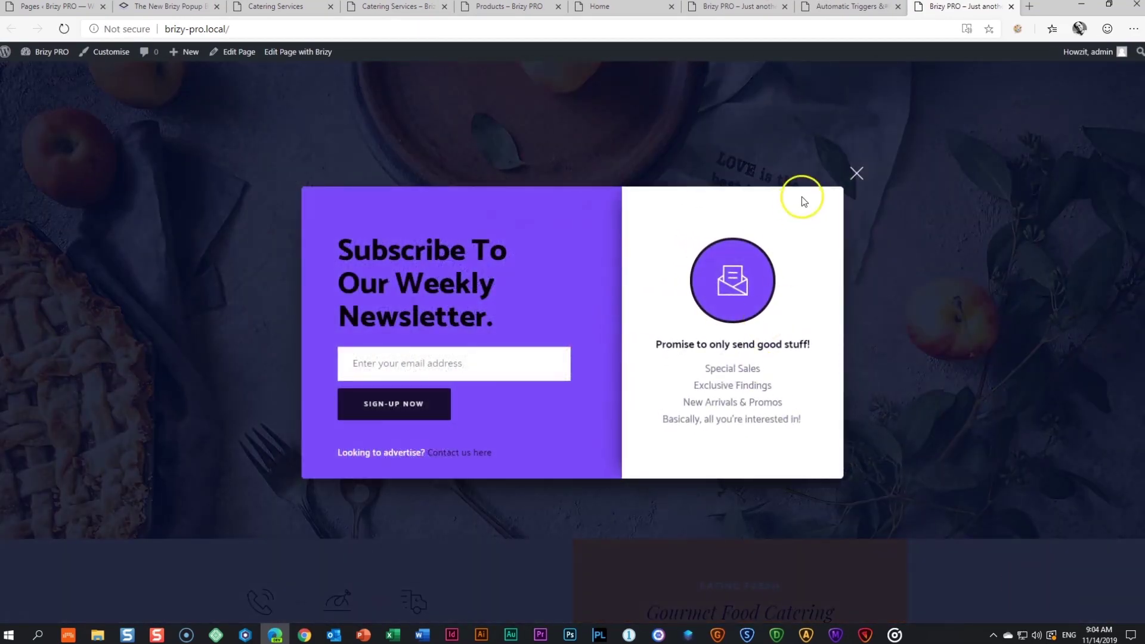
click(857, 175)
Test the popup linked to the View More button under "Naturally Delicious" on the live home page, and close it.
scroll(794, 274, down, 10)
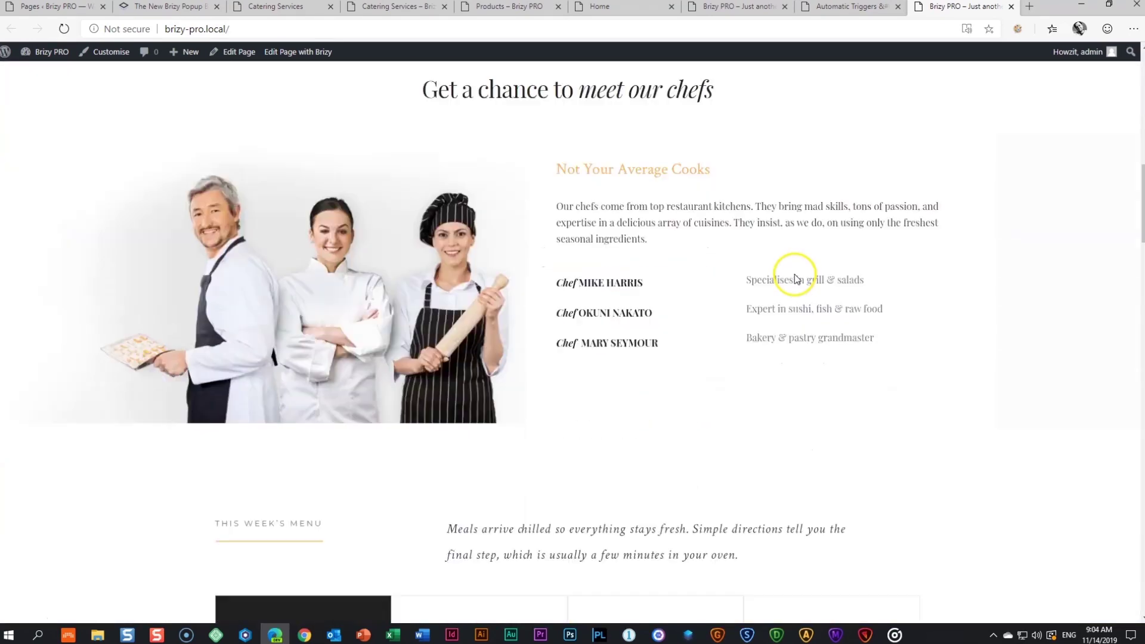
scroll(791, 286, down, 15)
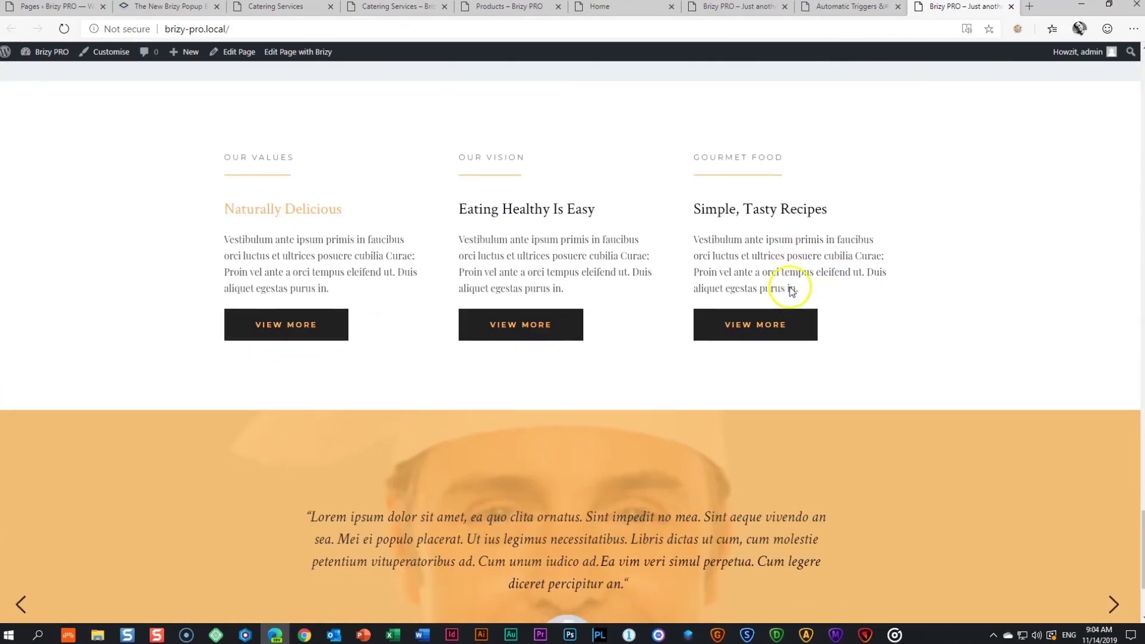
click(313, 325)
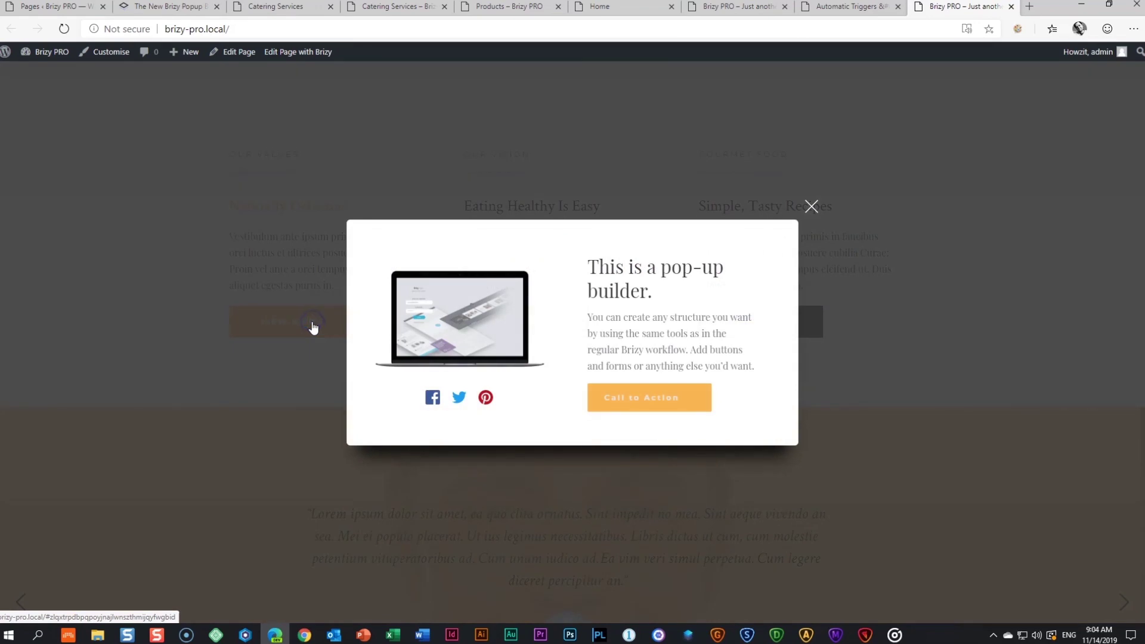
click(443, 330)
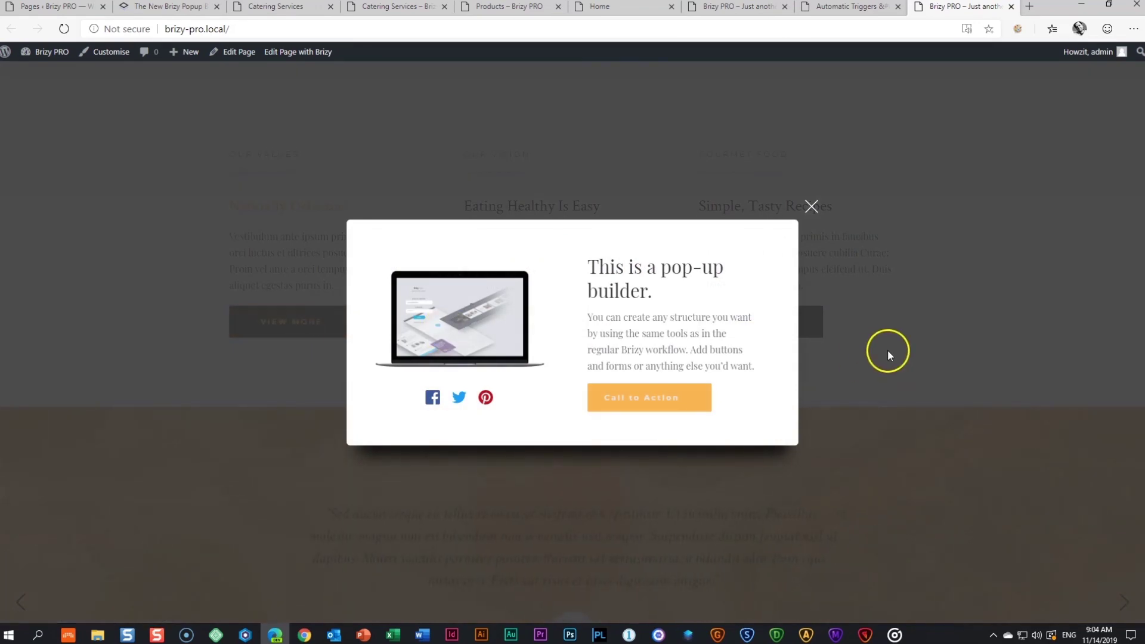
click(813, 208)
scroll(833, 234, down, 15)
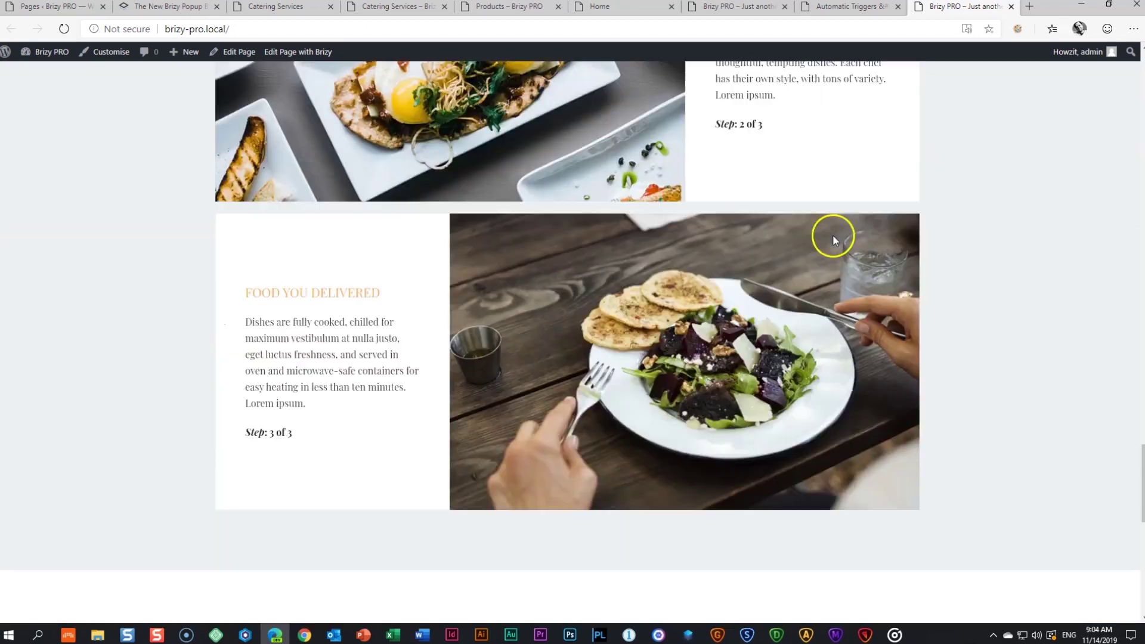
scroll(836, 240, up, 15)
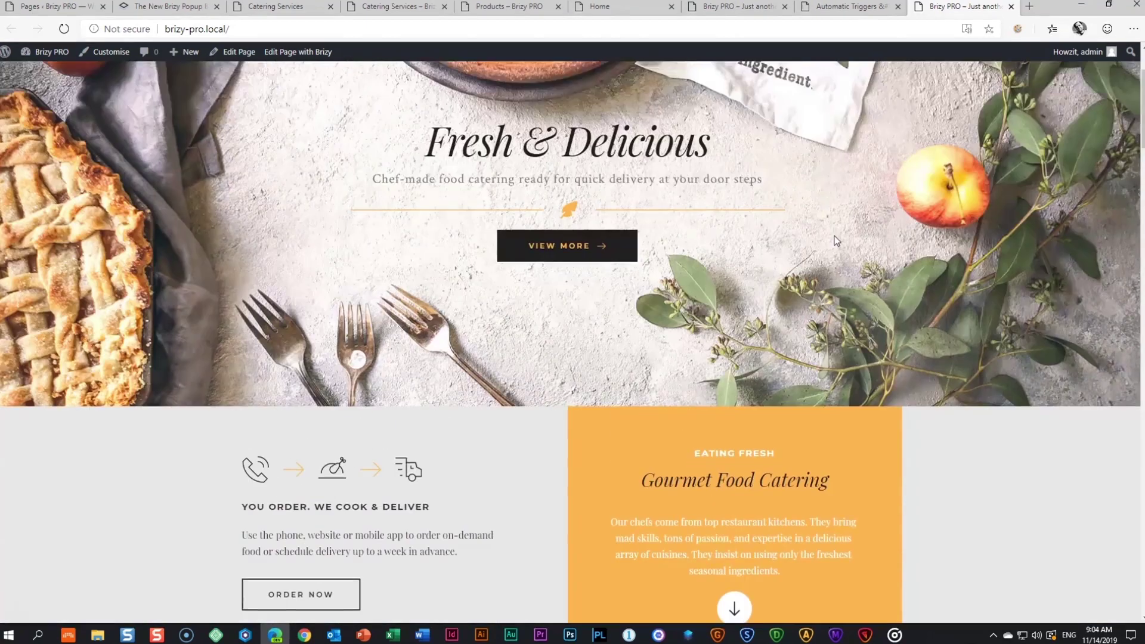